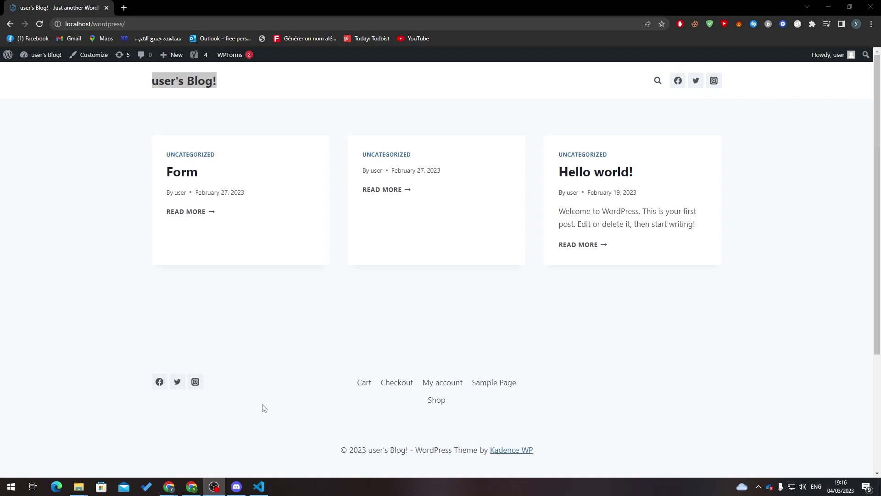
- Go from the site to its dashboard and open the Kadence theme's functions.php in the Theme File Editor
{"action": "left_click", "coordinate": [264, 408]}
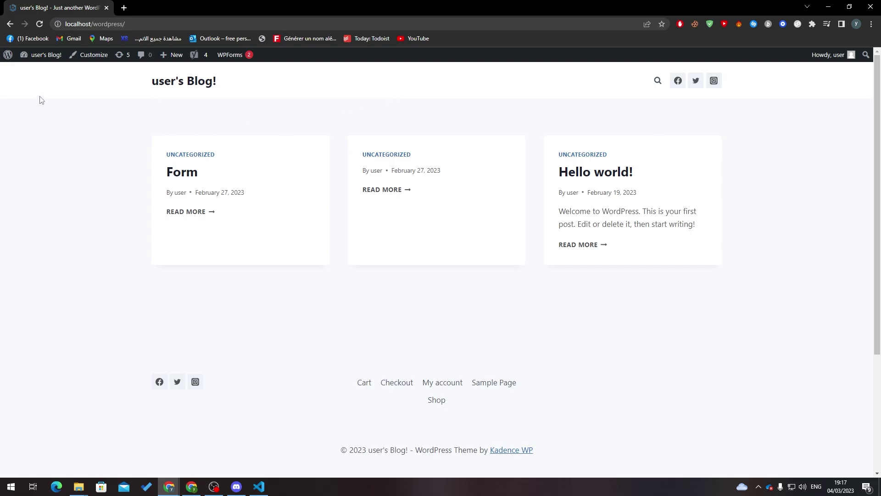
{"action": "left_click", "coordinate": [44, 69]}
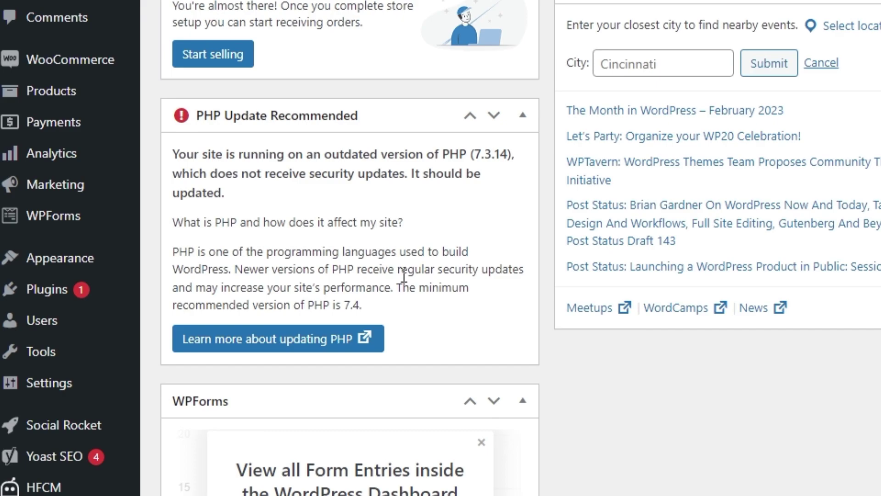
{"action": "mouse_move", "coordinate": [82, 264]}
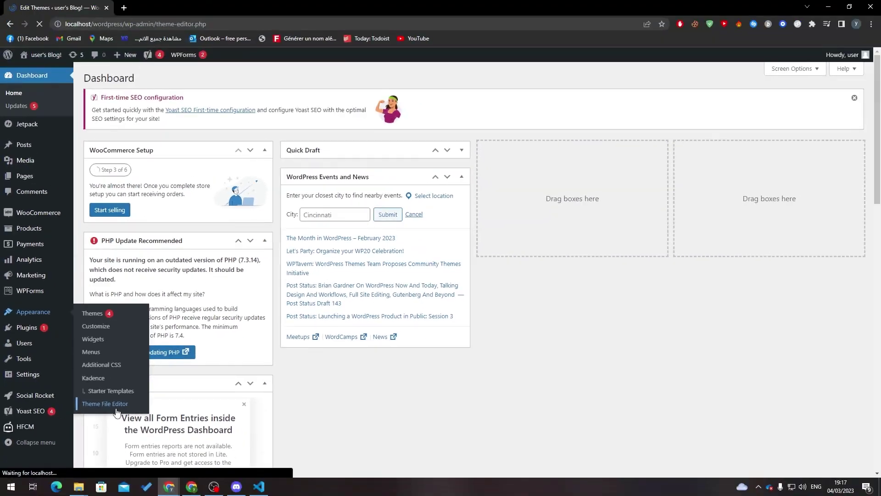
{"action": "left_click", "coordinate": [224, 448]}
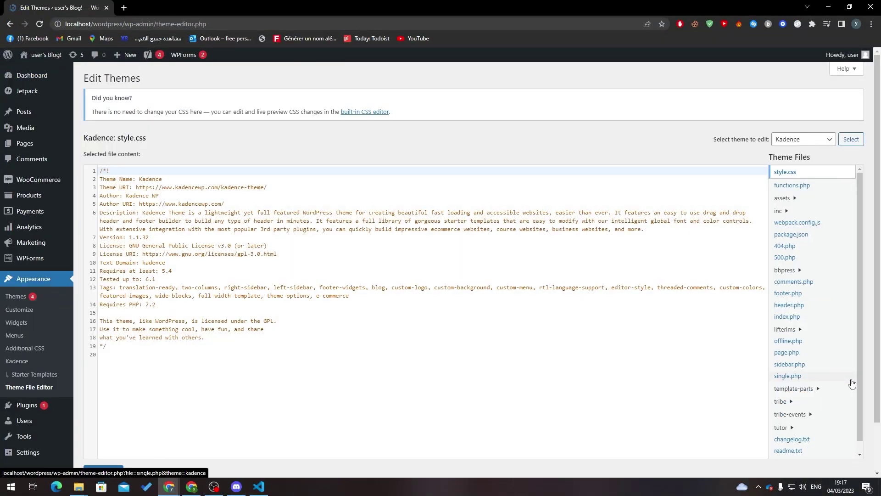
{"action": "left_click_drag", "start_coordinate": [864, 385], "coordinate": [866, 305]}
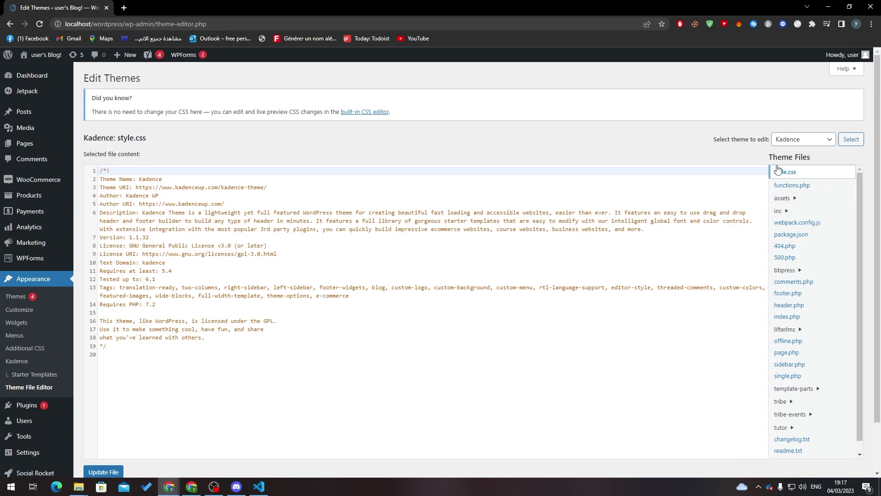
{"action": "left_click", "coordinate": [783, 185]}
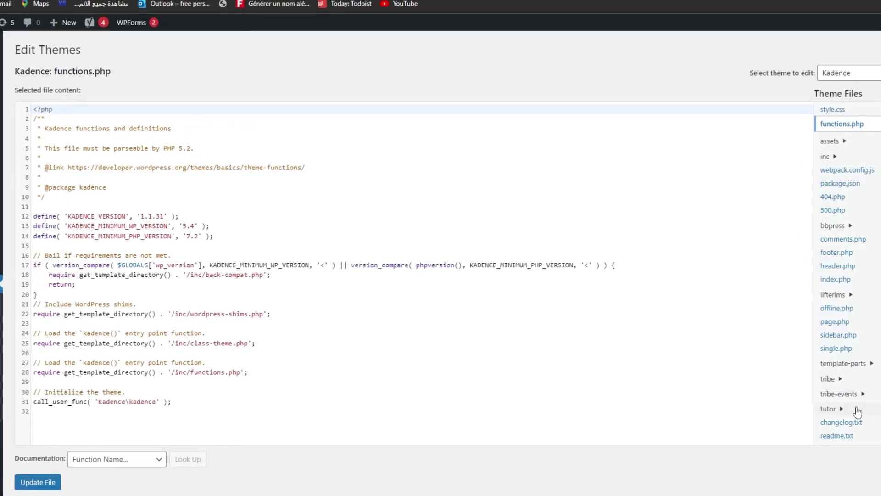
- Expand the template-parts, header, tribe and tribe-events folders and look through the theme files they contain
{"action": "left_click", "coordinate": [818, 382]}
{"action": "left_click", "coordinate": [857, 395]}
{"action": "left_click", "coordinate": [867, 367]}
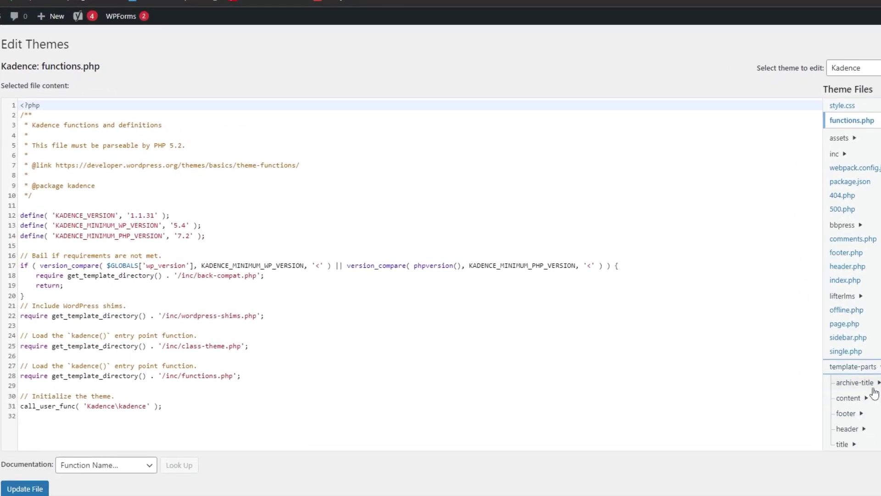
{"action": "left_click", "coordinate": [848, 431]}
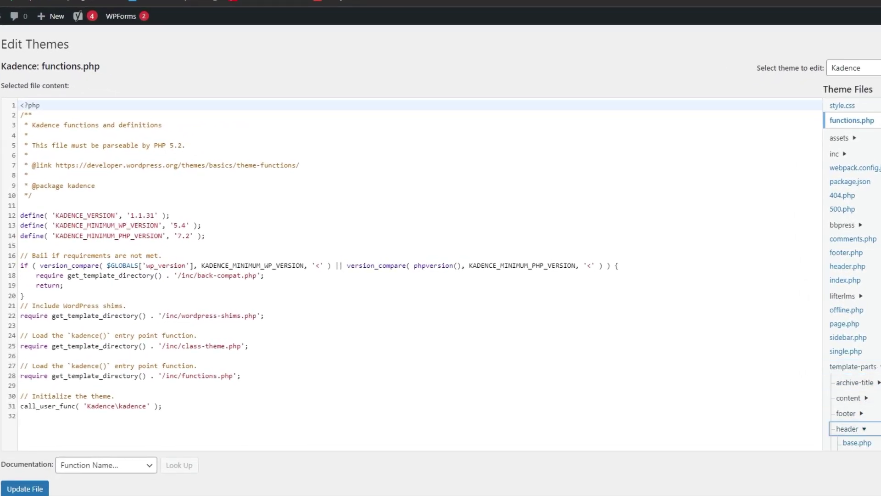
{"action": "scroll", "coordinate": [852, 275], "scroll_direction": "down", "scroll_amount": 5}
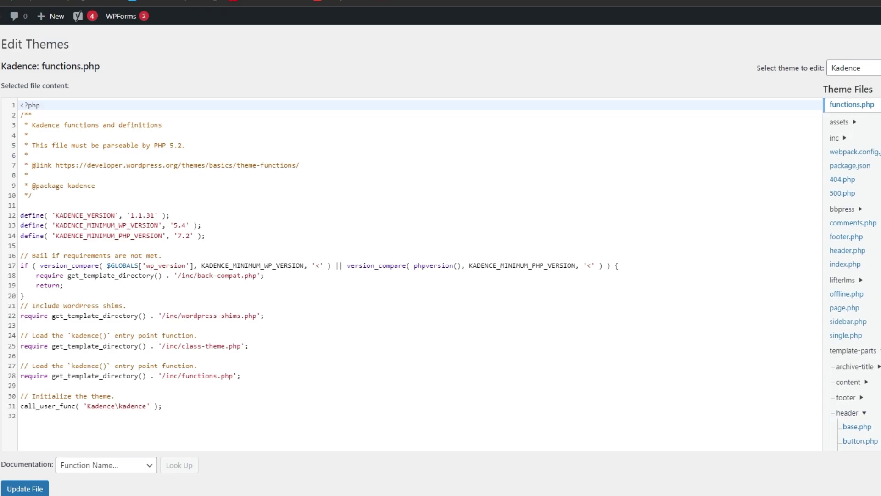
{"action": "left_click", "coordinate": [111, 465]}
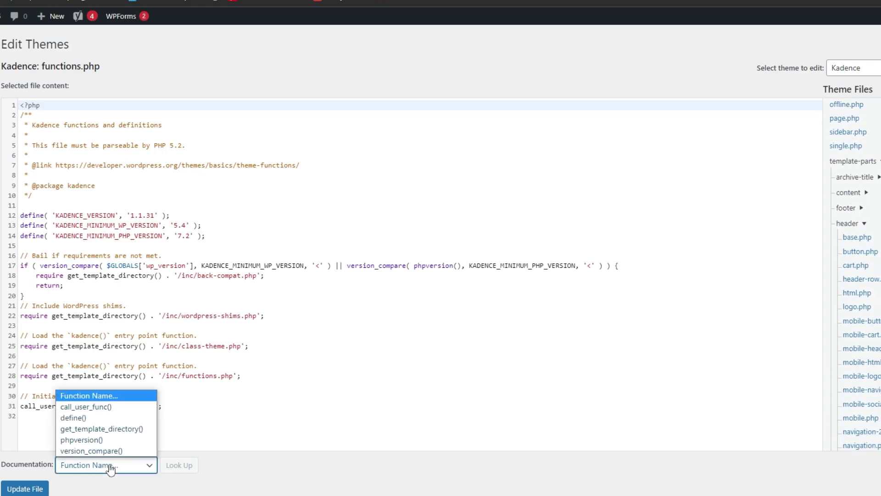
{"action": "left_click", "coordinate": [110, 468]}
{"action": "scroll", "coordinate": [854, 276], "scroll_direction": "down", "scroll_amount": 4}
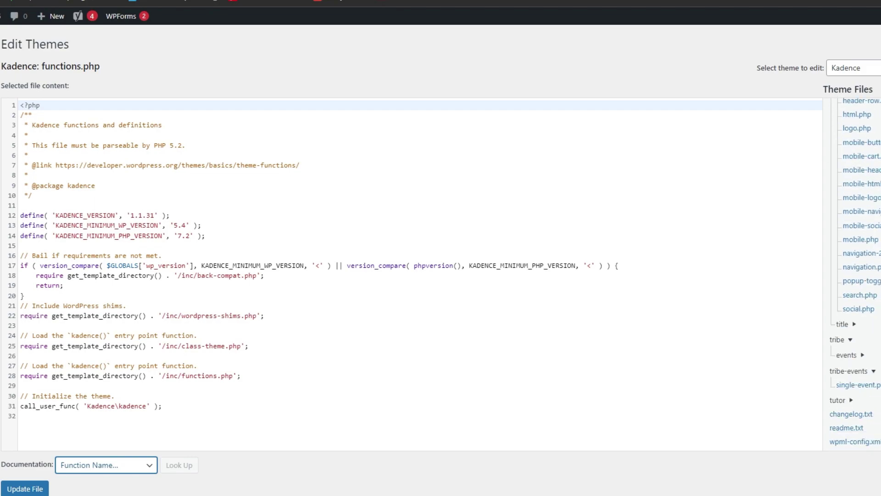
{"action": "left_click", "coordinate": [857, 344]}
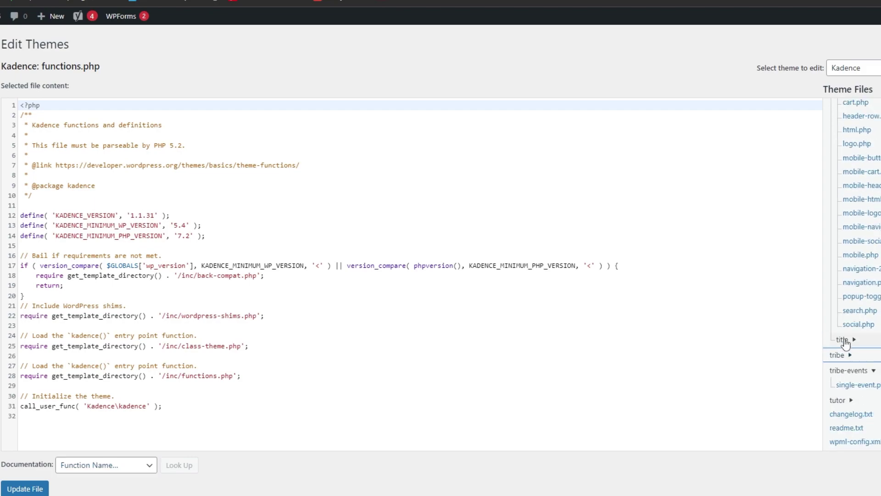
{"action": "scroll", "coordinate": [855, 257], "scroll_direction": "up", "scroll_amount": 8}
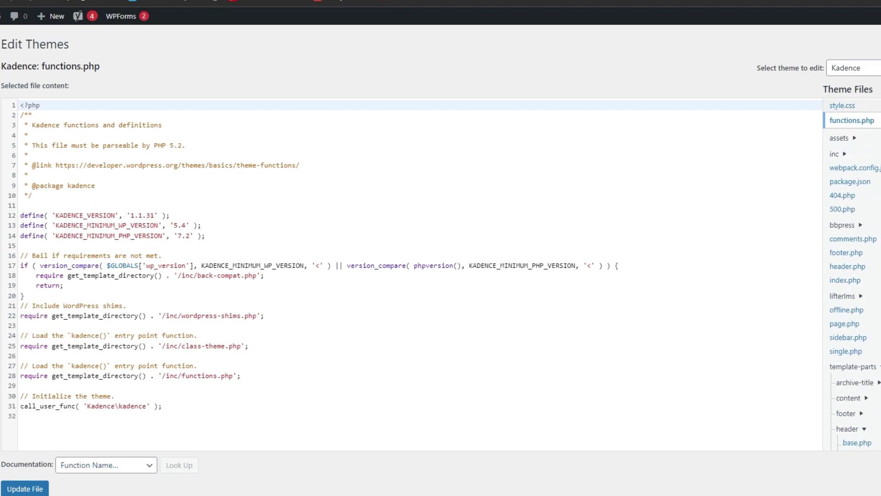
- Look through the assets folder and its subfolders in the theme files, and collapse it again
{"action": "left_click", "coordinate": [856, 138]}
{"action": "left_click", "coordinate": [866, 200]}
{"action": "left_click", "coordinate": [858, 184]}
{"action": "left_click", "coordinate": [844, 170]}
{"action": "left_click", "coordinate": [852, 156]}
{"action": "left_click", "coordinate": [855, 138]}
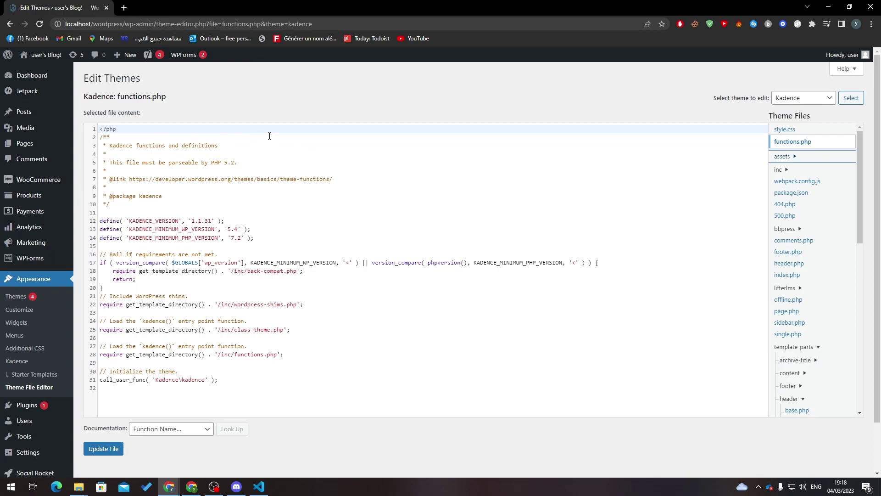
- Open the live site in a new browser tab and switch to it
{"action": "mouse_move", "coordinate": [45, 55]}
{"action": "right_click", "coordinate": [42, 81]}
{"action": "left_click", "coordinate": [74, 71]}
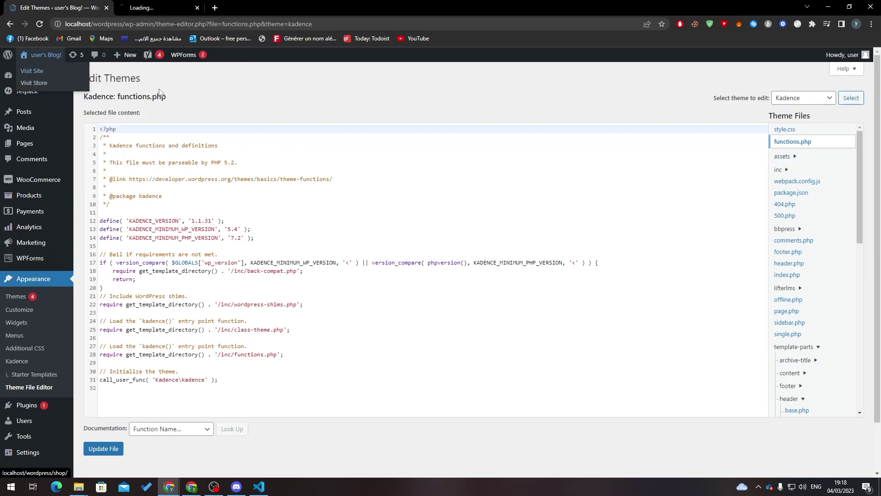
{"action": "left_click", "coordinate": [152, 7]}
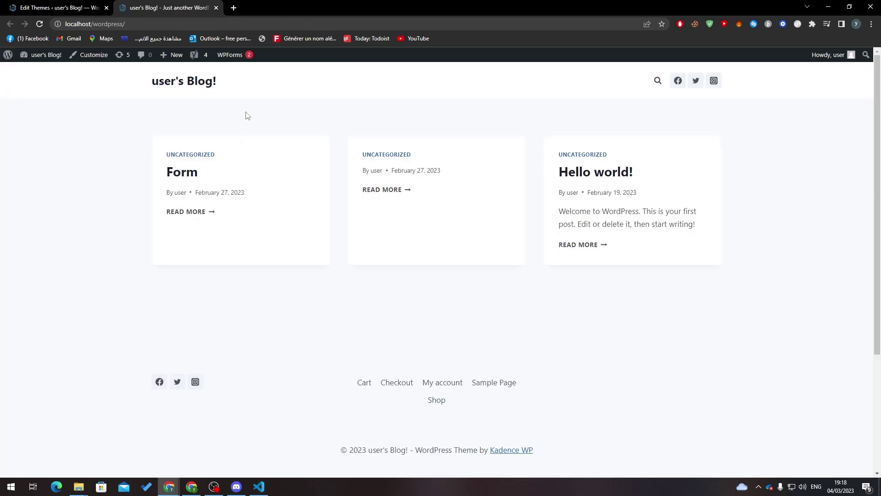
- Inspect the page header in the developer tools and delete its site-header-row-container-inner div
{"action": "key", "text": "ctrl+shift+c"}
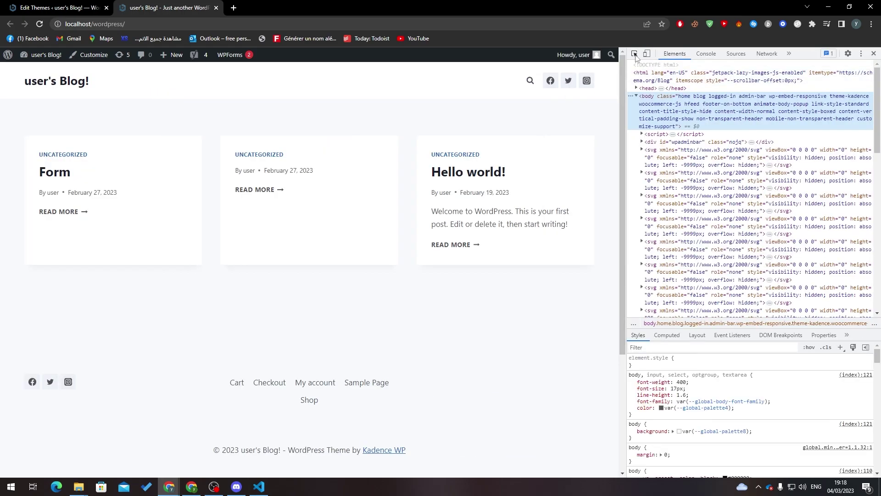
{"action": "left_click", "coordinate": [608, 82]}
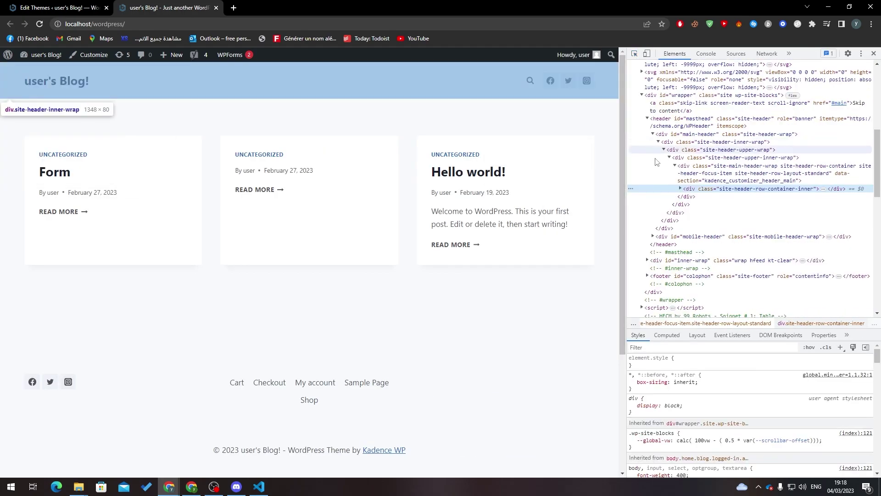
{"action": "left_click", "coordinate": [681, 189]}
{"action": "left_click", "coordinate": [680, 188]}
{"action": "key", "text": "Delete"}
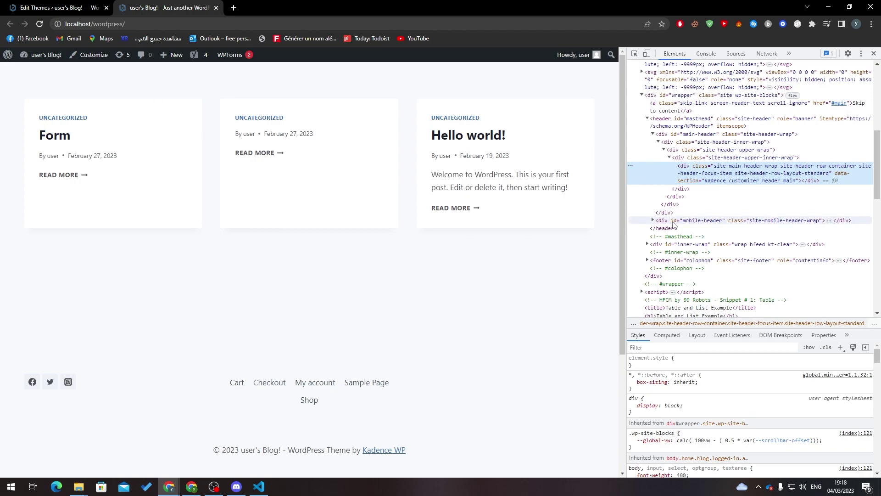
- Return to the theme editor tab, load the site's front page there, and open the dashboard in a new tab placed before it
{"action": "key", "text": "ctrl+Tab"}
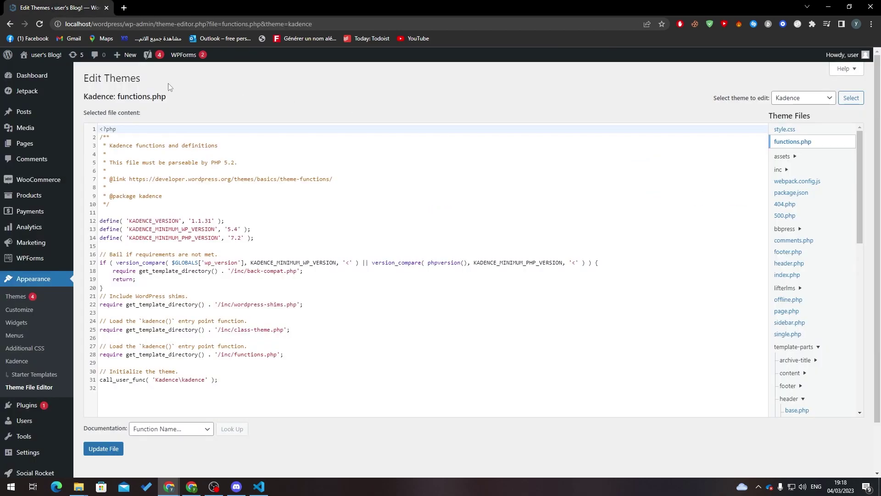
{"action": "left_click", "coordinate": [31, 70]}
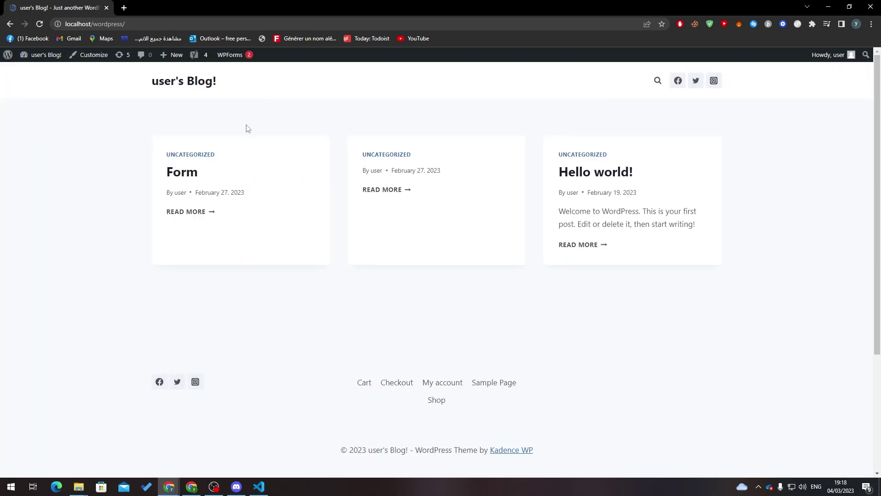
{"action": "mouse_move", "coordinate": [37, 54]}
{"action": "right_click", "coordinate": [21, 71]}
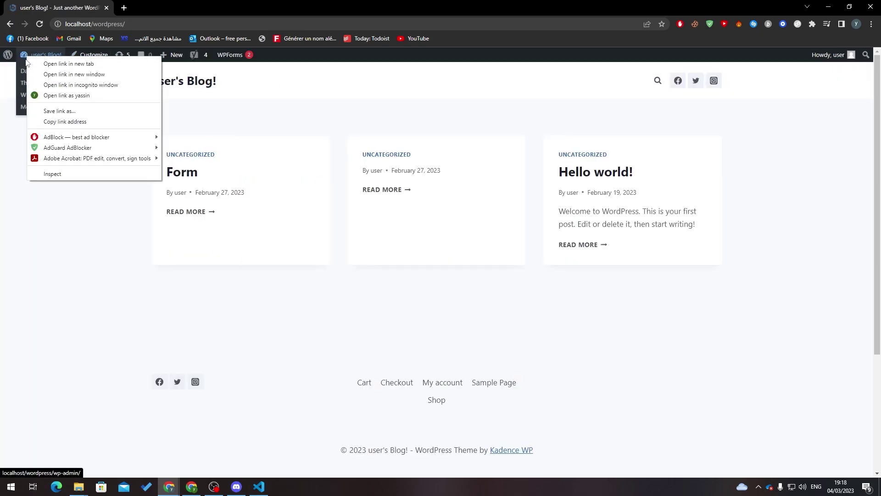
{"action": "left_click", "coordinate": [68, 60]}
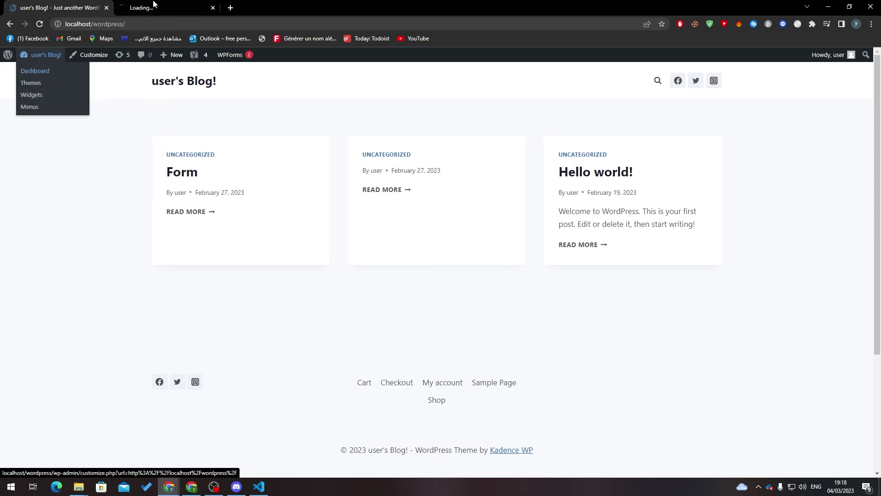
{"action": "left_click_drag", "start_coordinate": [160, 8], "coordinate": [49, 7]}
- Open the Theme File Editor and check the list of themes available for editing, keeping Kadence selected
{"action": "mouse_move", "coordinate": [41, 314]}
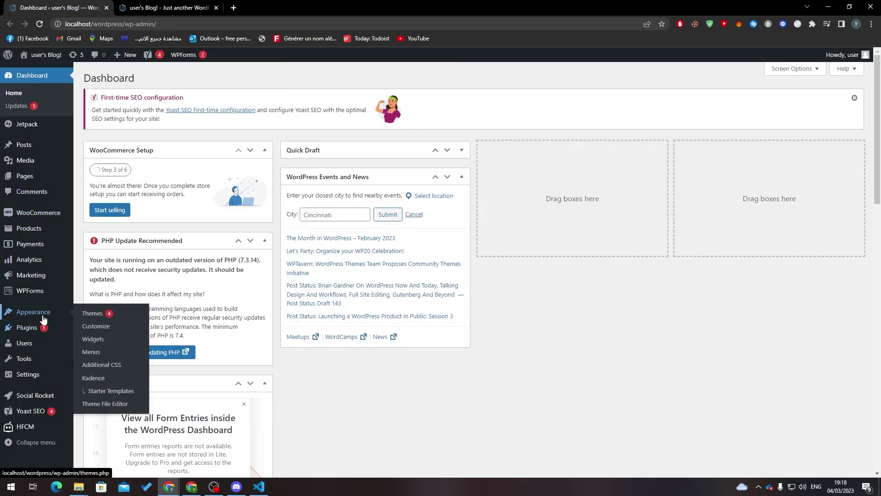
{"action": "left_click", "coordinate": [102, 405]}
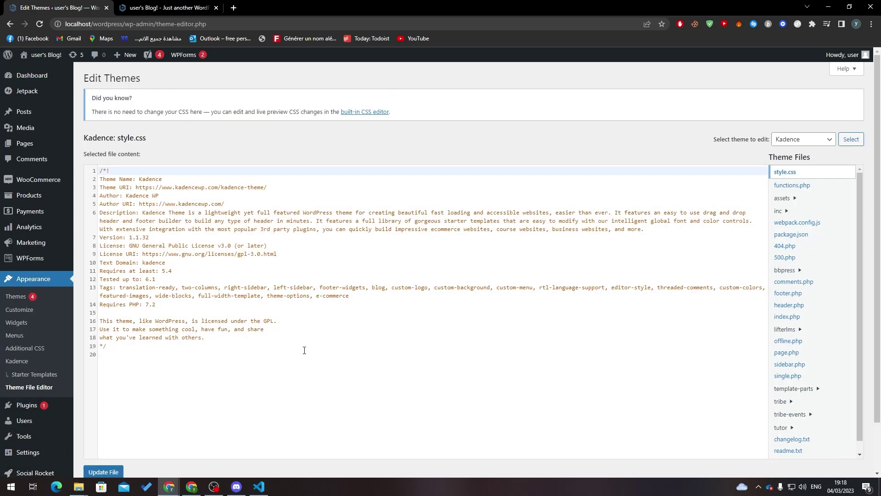
{"action": "left_click", "coordinate": [803, 137]}
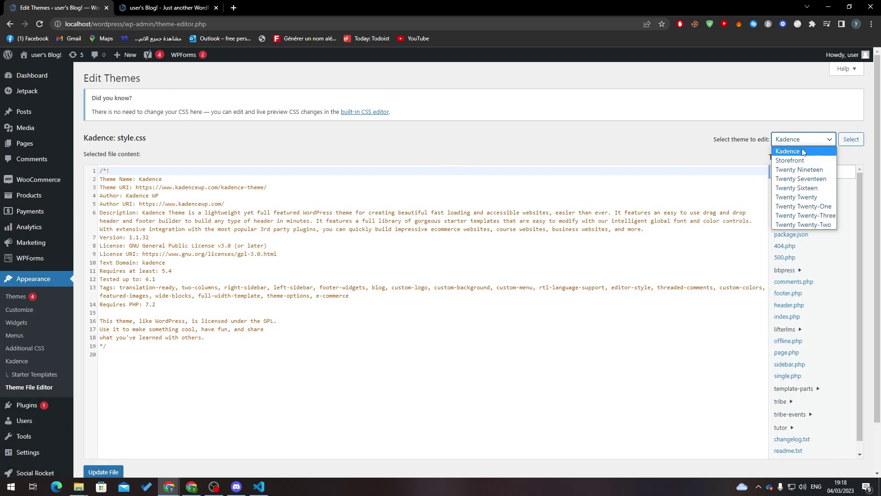
{"action": "left_click", "coordinate": [635, 143]}
- Open the Kadence theme's readme.txt and changelog.txt files
{"action": "scroll", "coordinate": [879, 258], "scroll_direction": "down", "scroll_amount": 2}
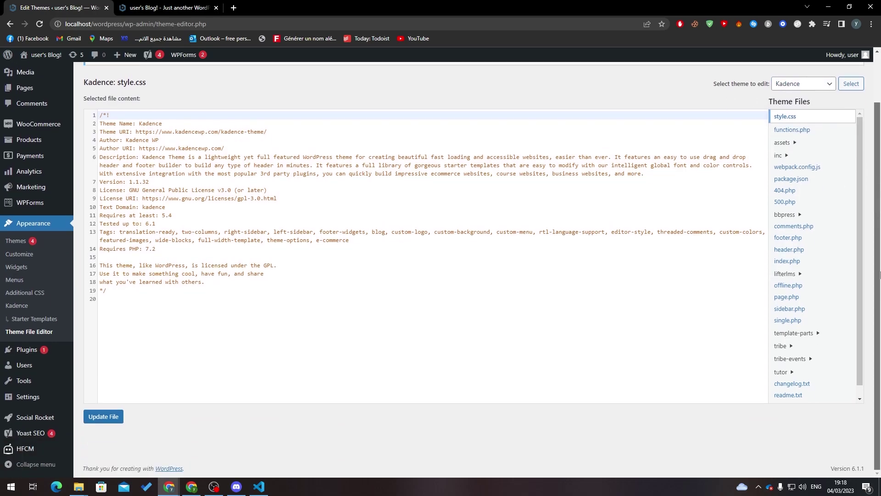
{"action": "scroll", "coordinate": [812, 385], "scroll_direction": "down", "scroll_amount": 1}
{"action": "left_click", "coordinate": [836, 400]}
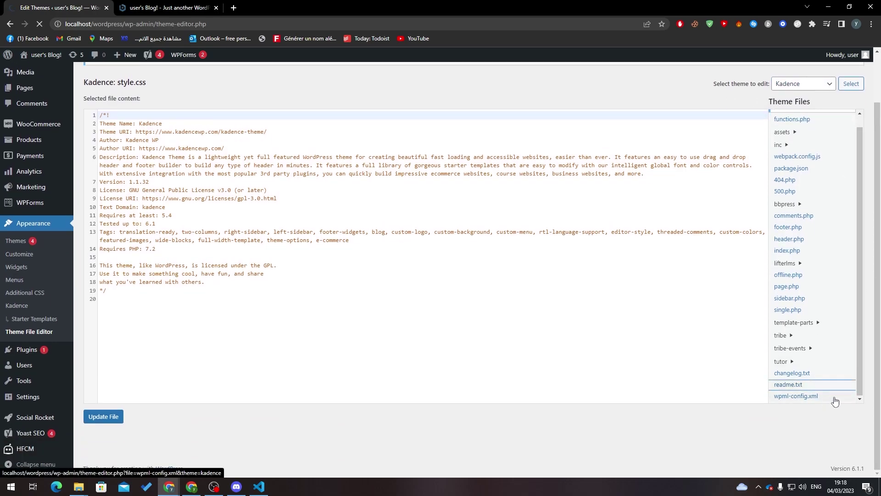
{"action": "left_click", "coordinate": [792, 396]}
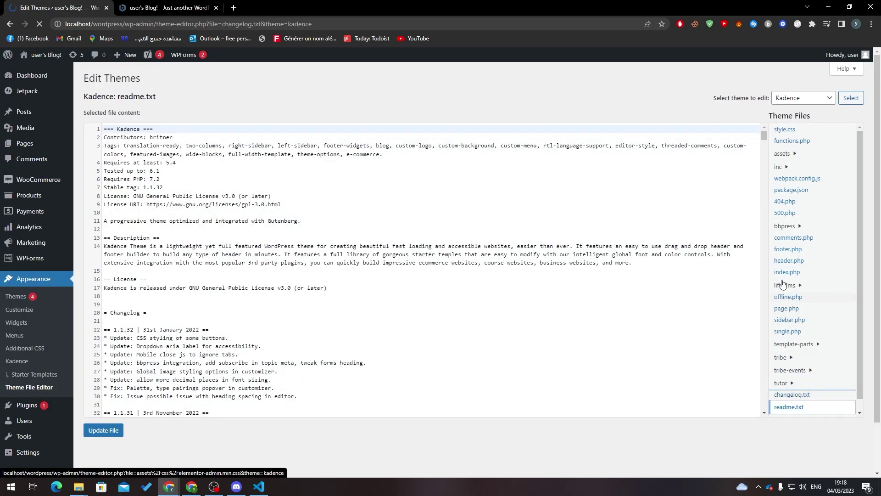
- Look inside the lifterlms and bbpress folders of the theme files and collapse them
{"action": "left_click", "coordinate": [802, 286]}
{"action": "double_click", "coordinate": [801, 299]}
{"action": "left_click", "coordinate": [793, 227]}
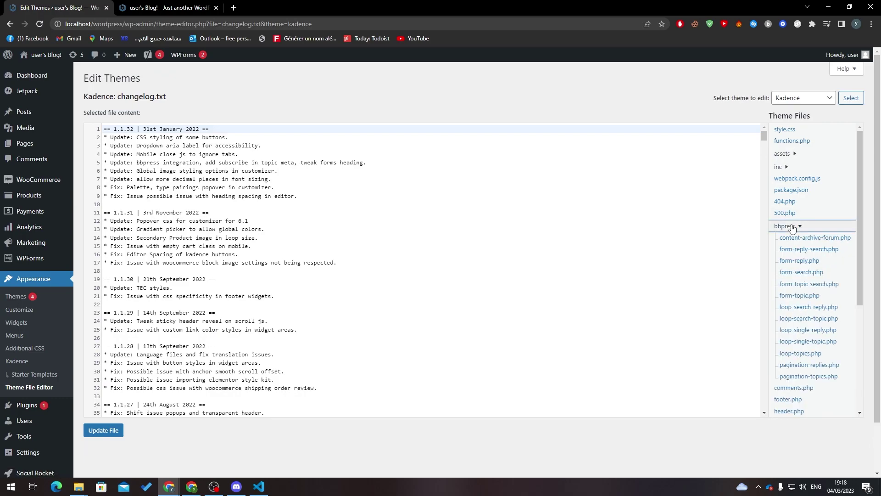
{"action": "left_click", "coordinate": [793, 227]}
- Expand the inc folder with its meta, dashboard, customizer and react subfolders, and open class-kadence-control-available.php
{"action": "left_click", "coordinate": [783, 168]}
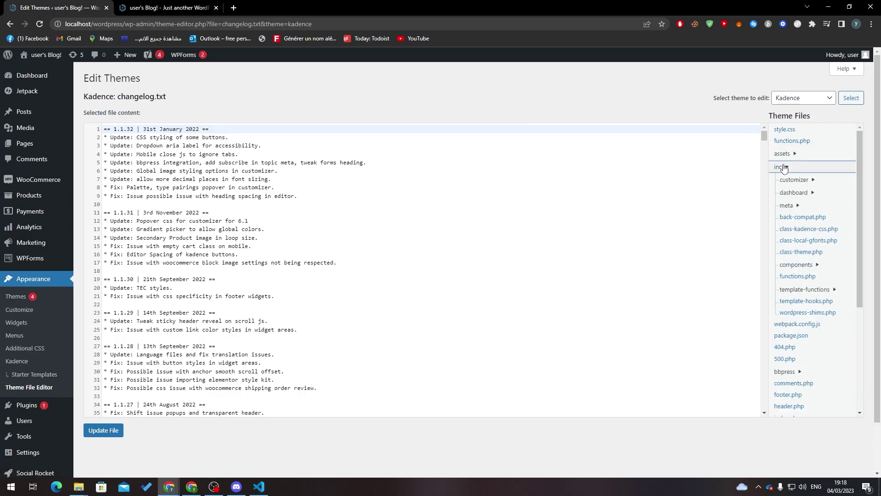
{"action": "left_click", "coordinate": [790, 206]}
{"action": "left_click", "coordinate": [794, 193]}
{"action": "left_click", "coordinate": [795, 180]}
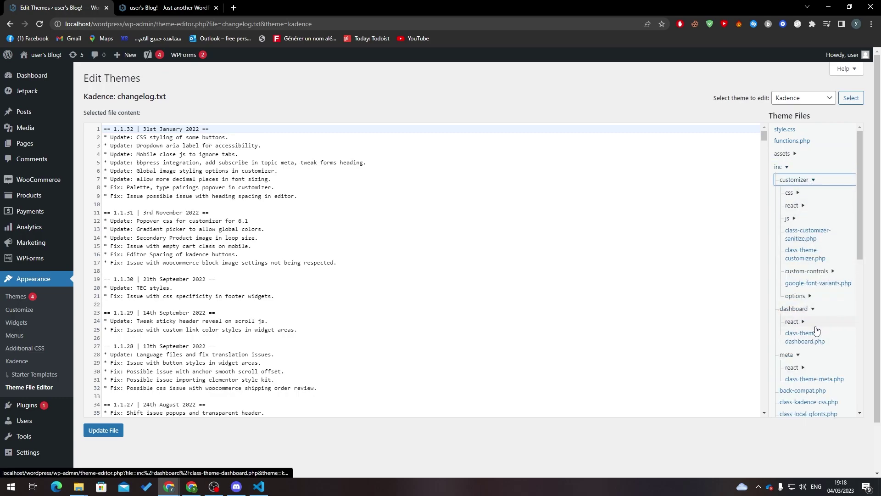
{"action": "left_click", "coordinate": [794, 205]}
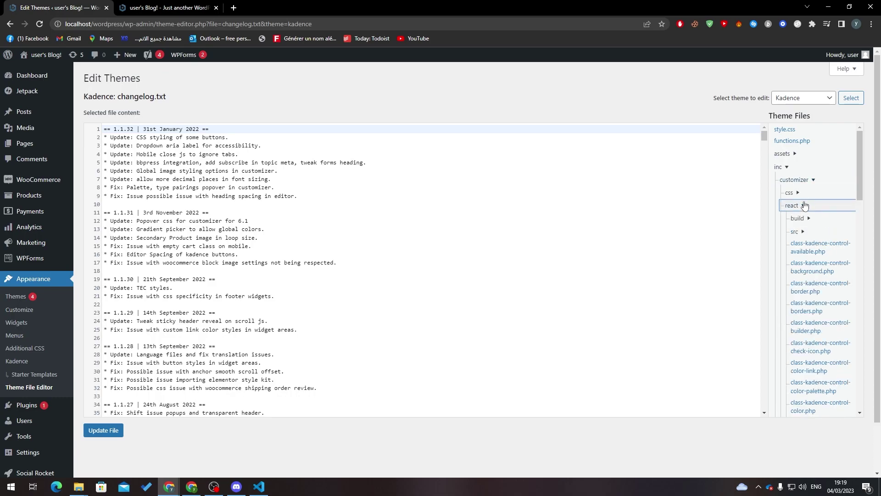
{"action": "left_click", "coordinate": [809, 220]}
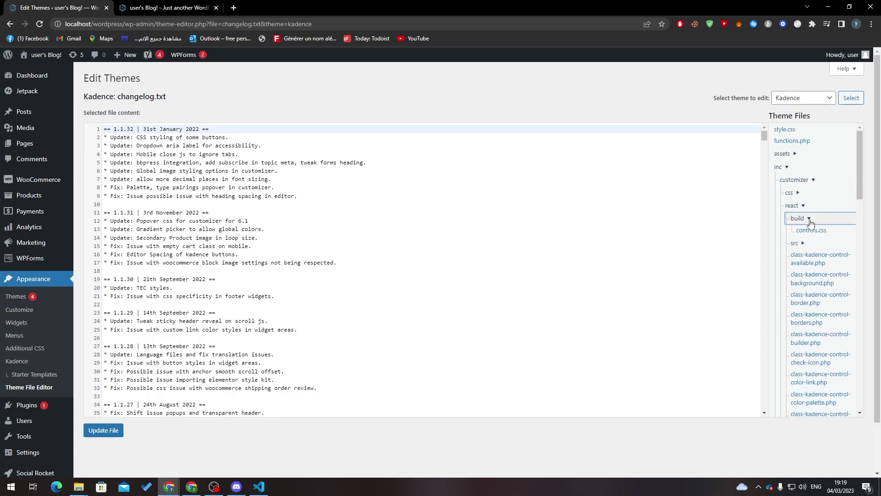
{"action": "left_click", "coordinate": [822, 268]}
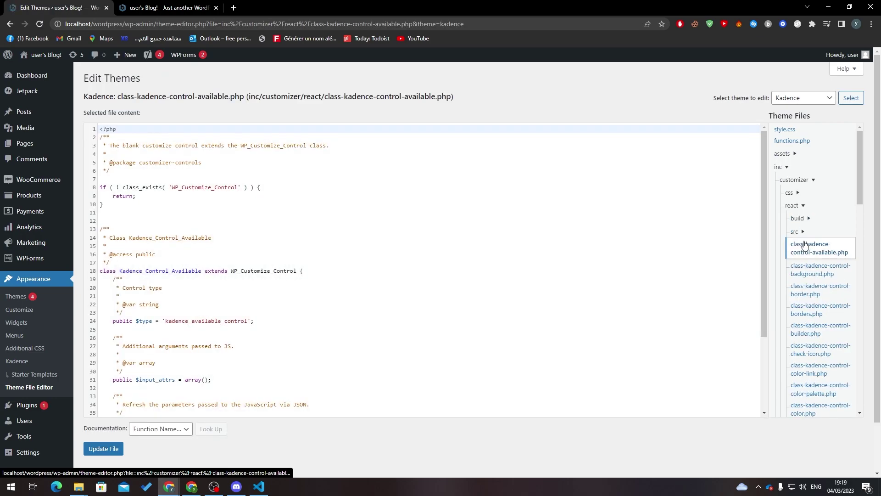
- Expand the build folder inside react, open controls.css and look through its code
{"action": "left_click", "coordinate": [807, 209]}
{"action": "left_click", "coordinate": [807, 207]}
{"action": "left_click", "coordinate": [799, 218]}
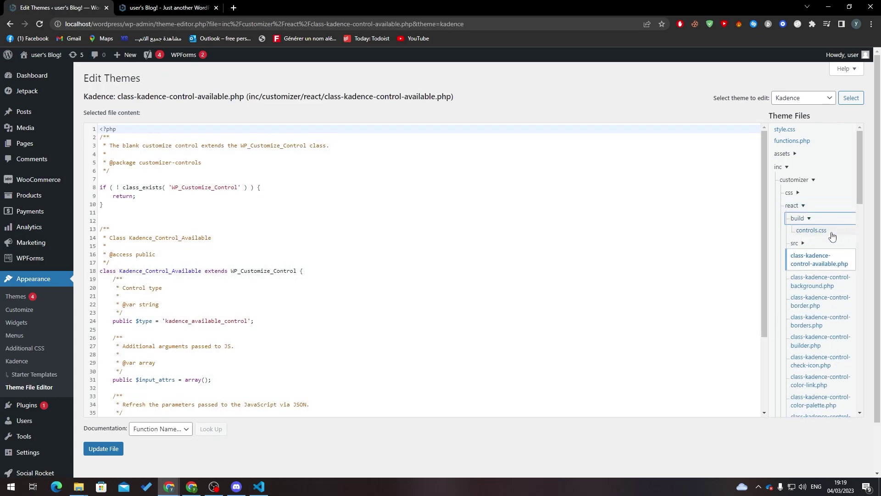
{"action": "left_click", "coordinate": [820, 232]}
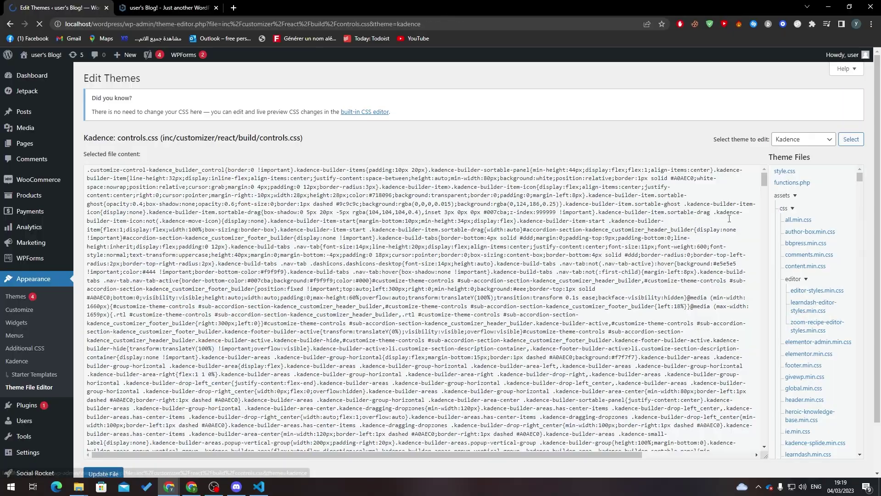
{"action": "mouse_move", "coordinate": [765, 180]}
{"action": "left_mouse_down"}
{"action": "mouse_move", "coordinate": [765, 214]}
{"action": "mouse_move", "coordinate": [758, 177]}
{"action": "left_mouse_up"}
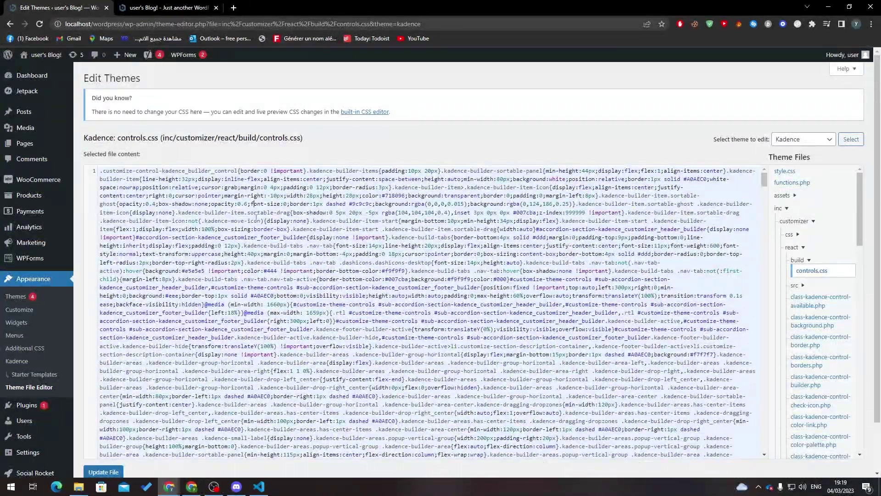
- Switch to the live site and inspect the header's site-header-row-container-inner element in the browser's developer tools
{"action": "left_click", "coordinate": [167, 7]}
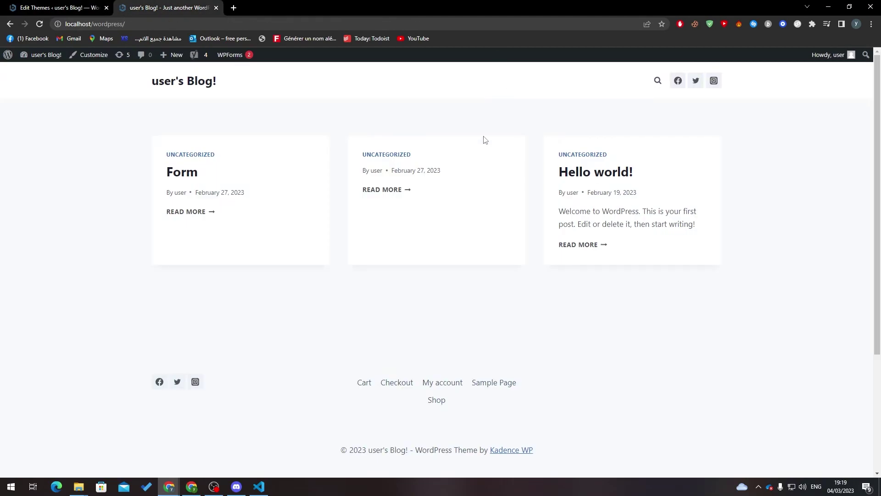
{"action": "key", "text": "ctrl+shift+c"}
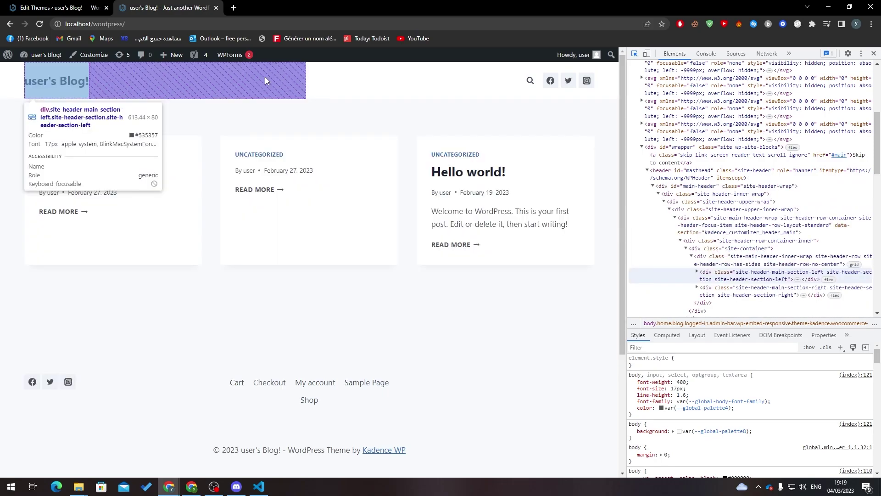
{"action": "left_click", "coordinate": [10, 87]}
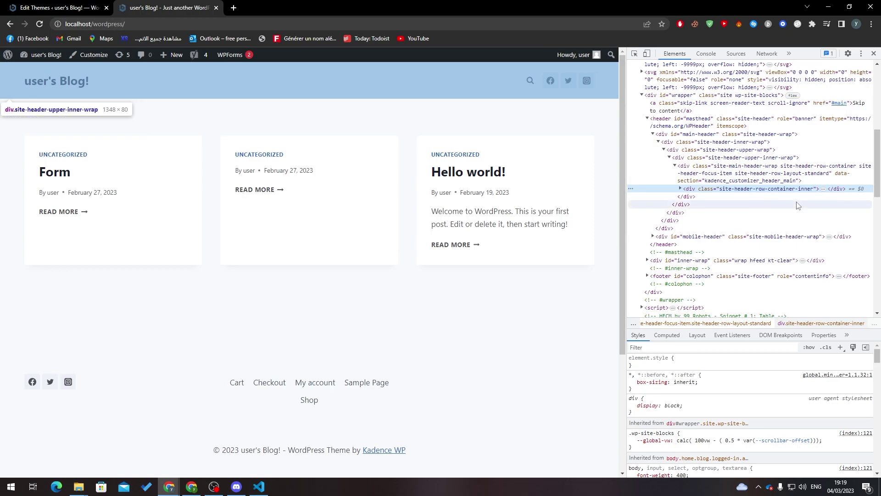
- Return to controls.css in the Theme File Editor and open the code search
{"action": "left_click", "coordinate": [56, 7]}
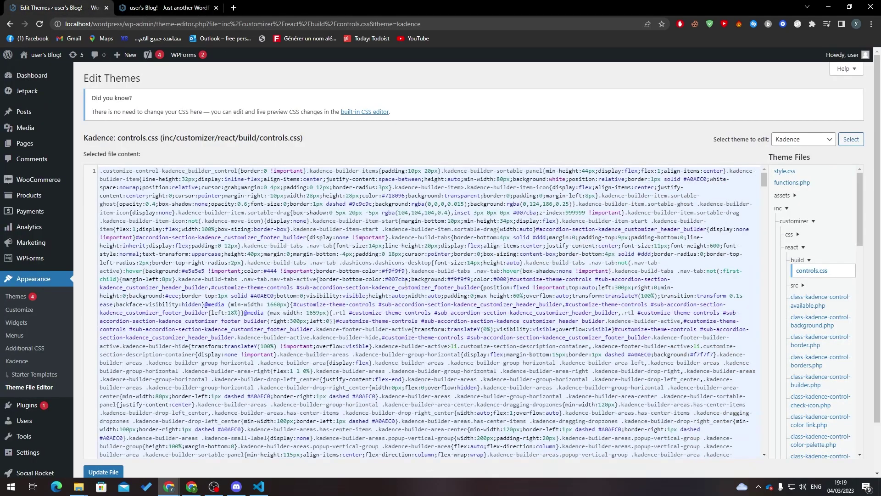
{"action": "key", "text": "ctrl+f"}
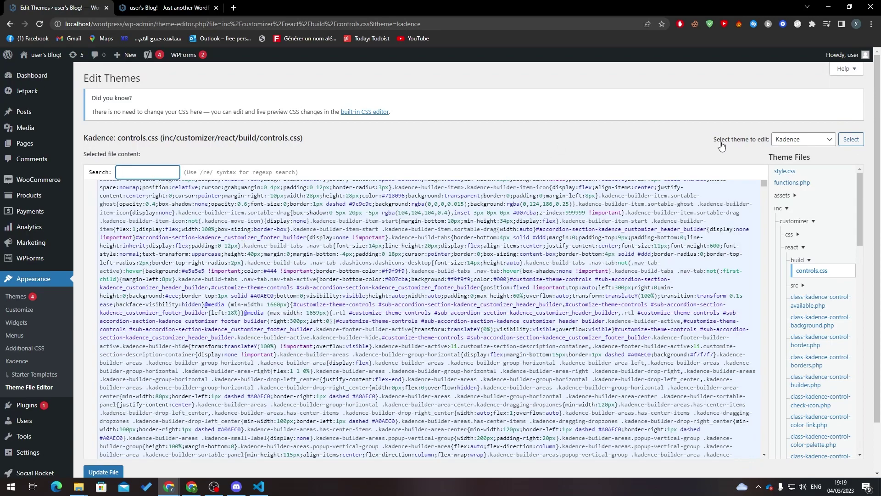
{"action": "scroll", "coordinate": [101, 468], "scroll_direction": "down", "scroll_amount": 1}
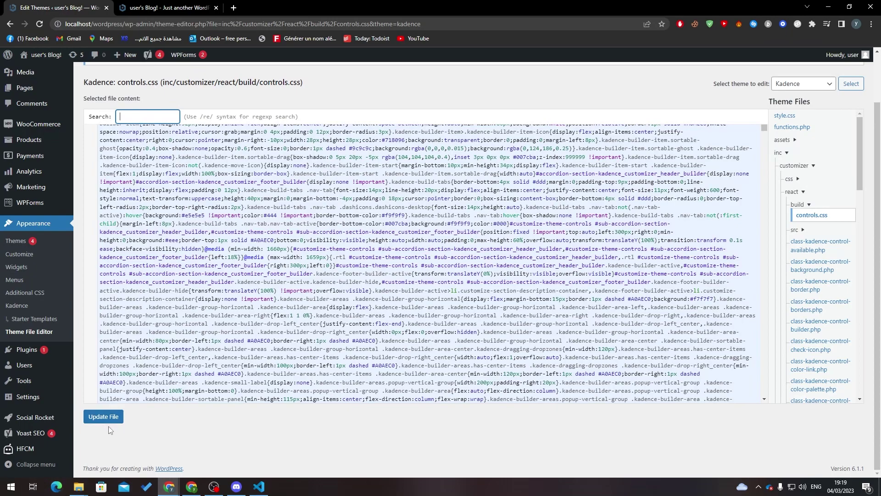
- On the live site, inspect the site title's header item and the header row container around it
{"action": "left_click", "coordinate": [193, 7]}
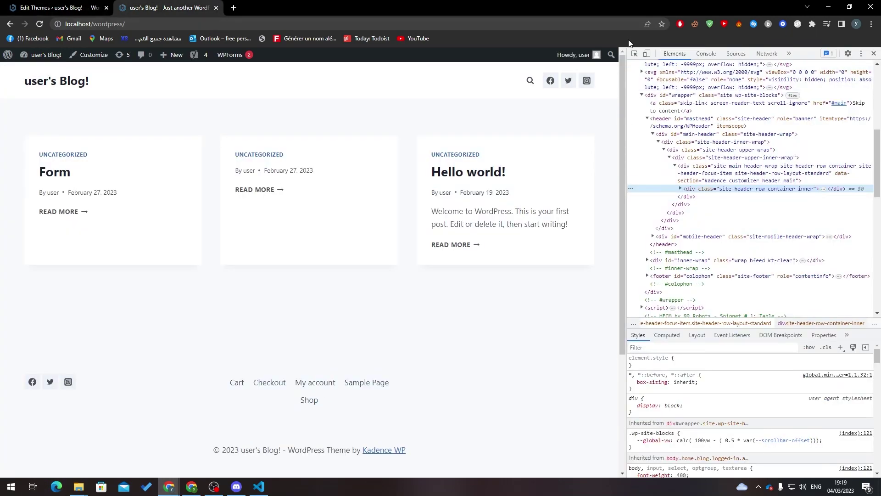
{"action": "left_click", "coordinate": [634, 53]}
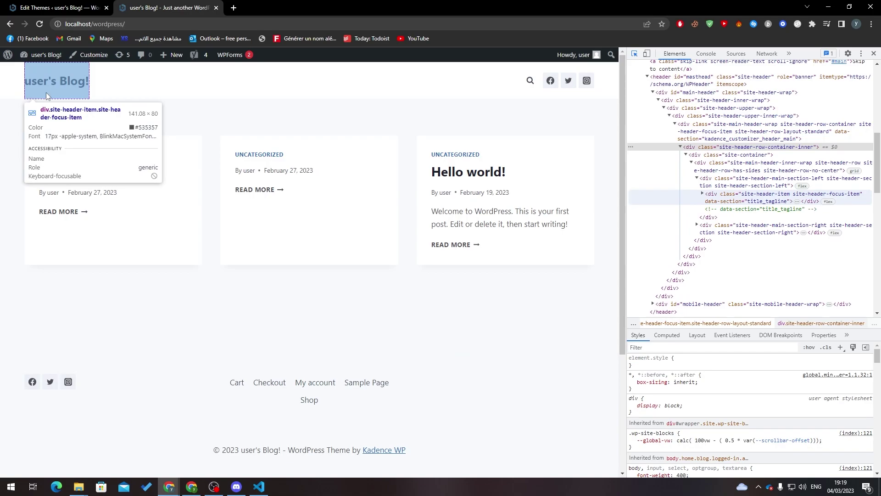
{"action": "left_click", "coordinate": [46, 93]}
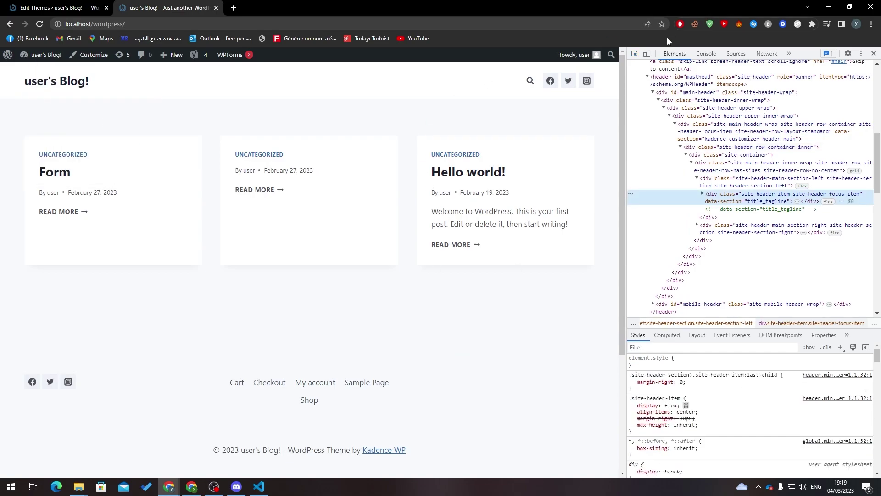
{"action": "left_click", "coordinate": [635, 54]}
{"action": "left_click", "coordinate": [616, 78]}
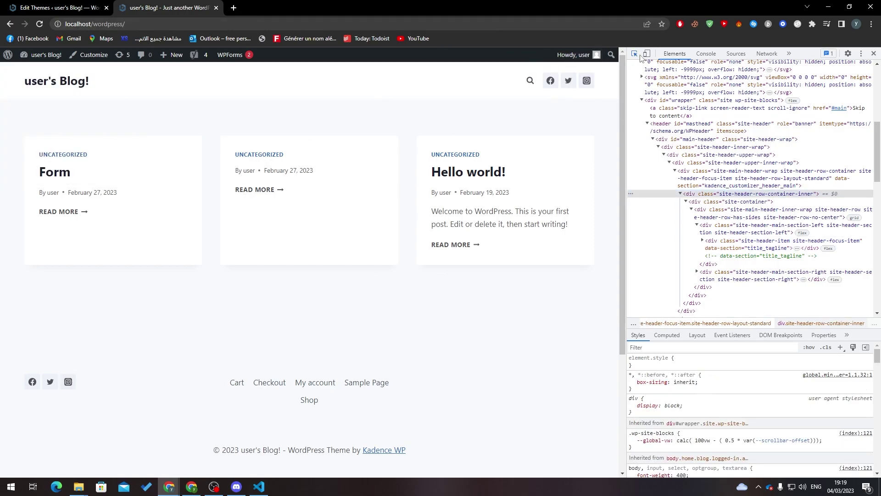
- Inspect the header's search icon and try adding display: none to its box-sizing style rule
{"action": "key", "text": "ctrl+shift+c"}
{"action": "left_click", "coordinate": [533, 82]}
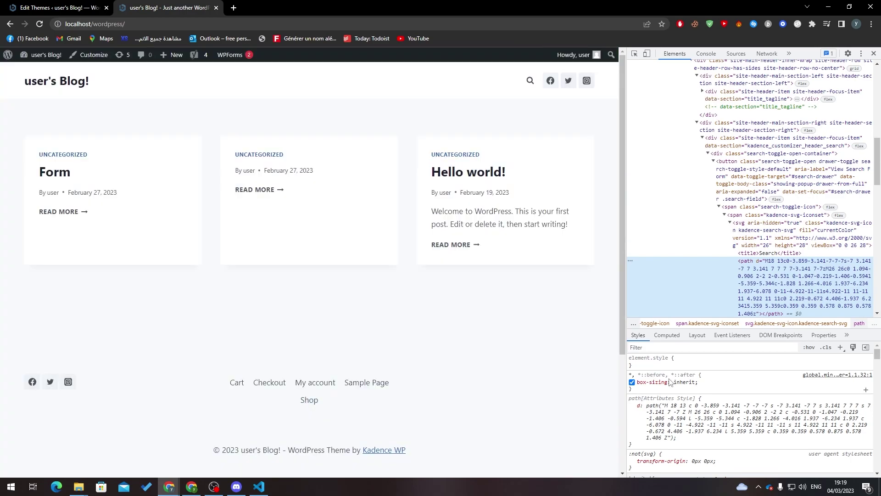
{"action": "left_click", "coordinate": [702, 384]}
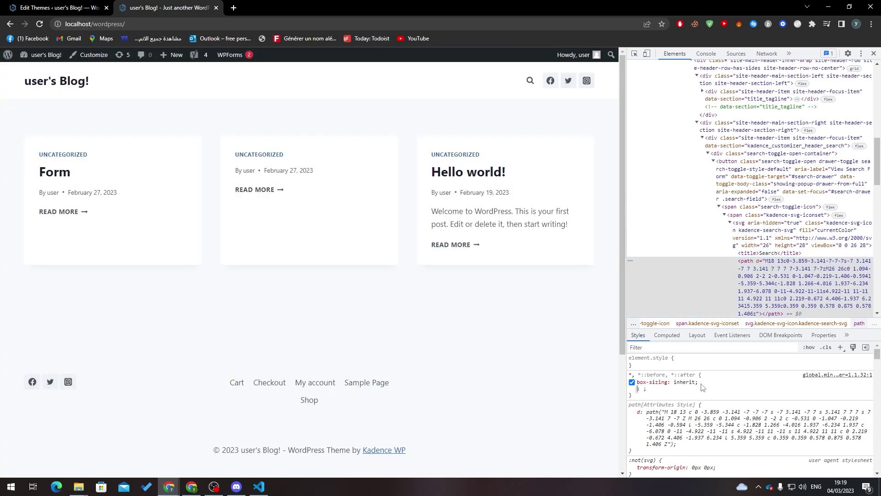
{"action": "type", "text": "display"}
{"action": "key", "text": "Tab"}
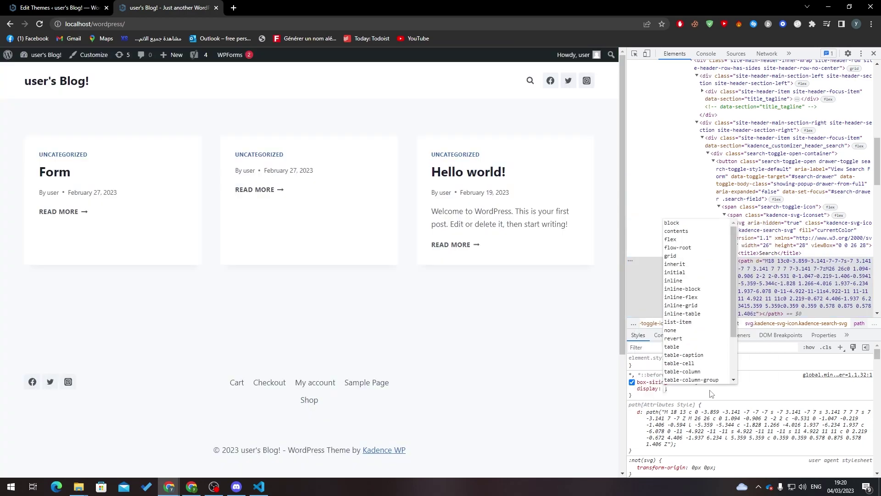
{"action": "type", "text": "n"}
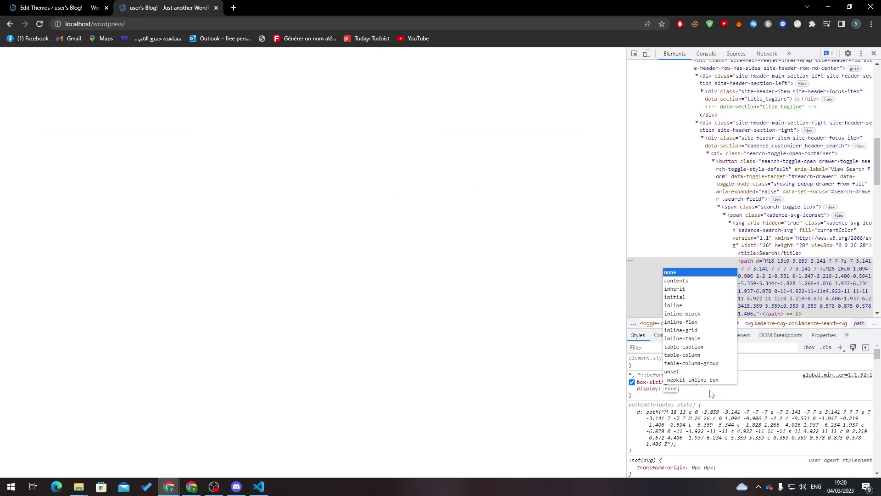
{"action": "key", "text": "BackSpace"}
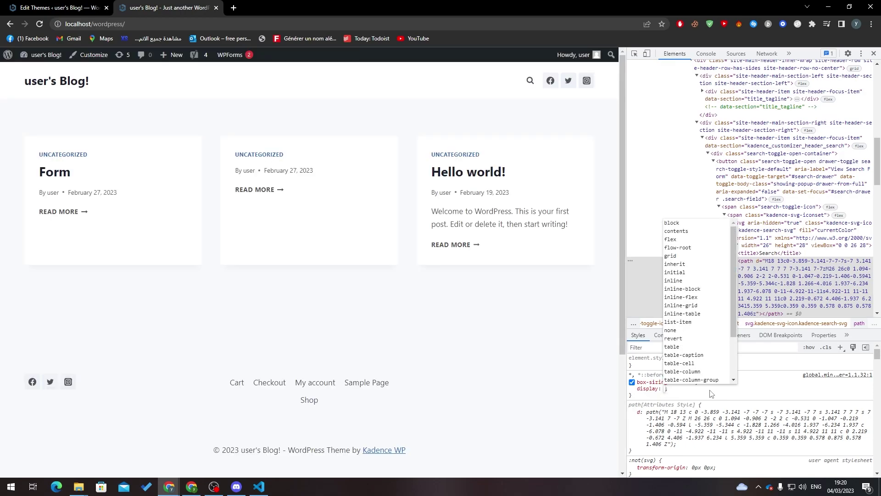
{"action": "key", "text": "Escape"}
- Inspect the Hello world! post card and add display: none to its .loop-entry .entry-content-wrap rule
{"action": "left_click", "coordinate": [635, 53]}
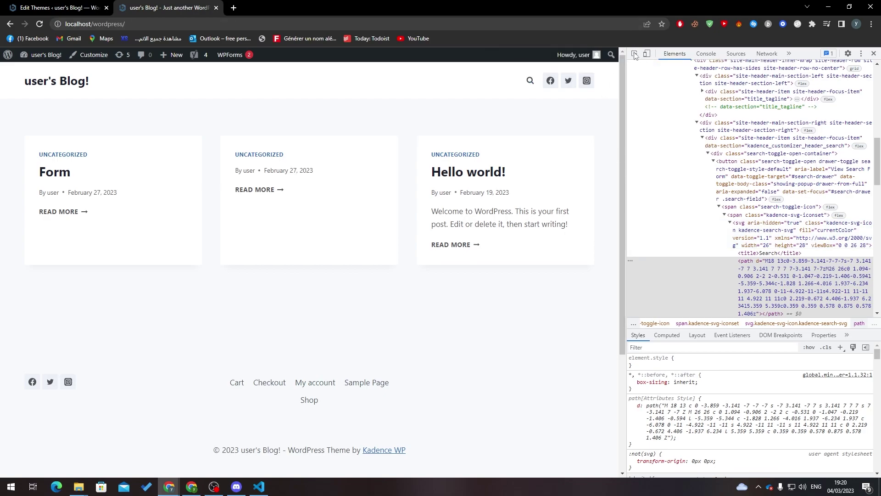
{"action": "left_click", "coordinate": [590, 243]}
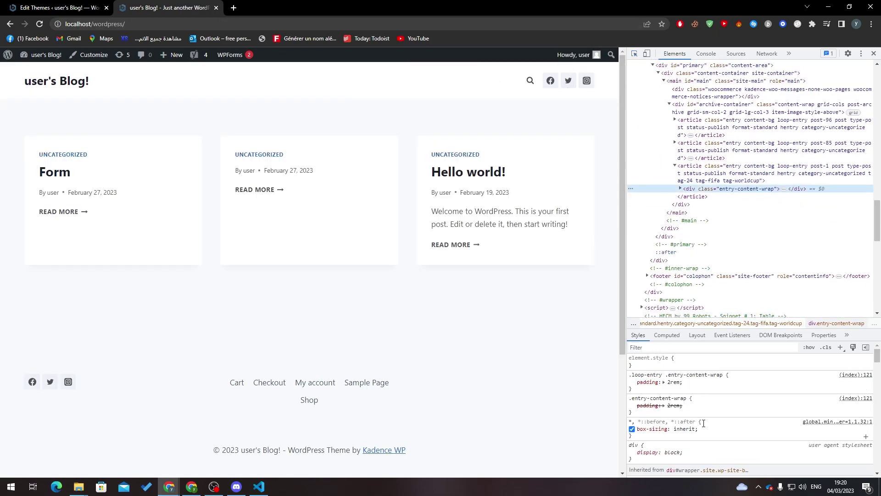
{"action": "left_click", "coordinate": [708, 388]}
{"action": "type", "text": "display"}
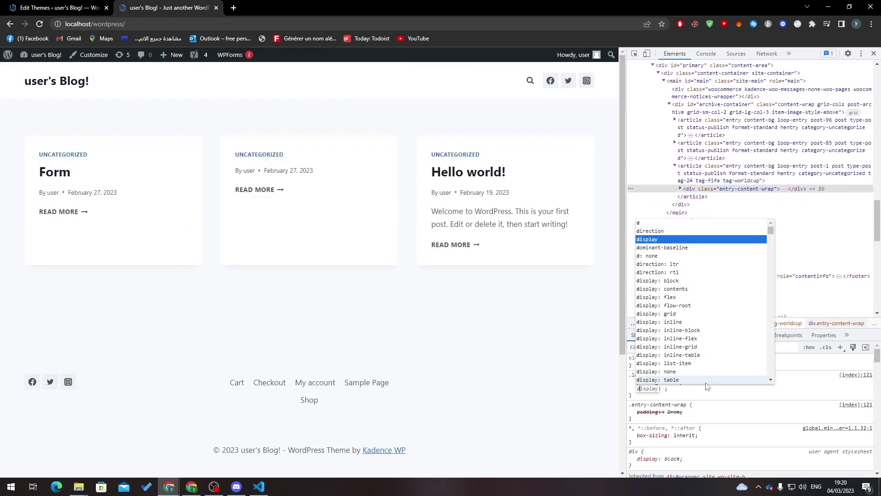
{"action": "key", "text": "Tab"}
{"action": "type", "text": "non"}
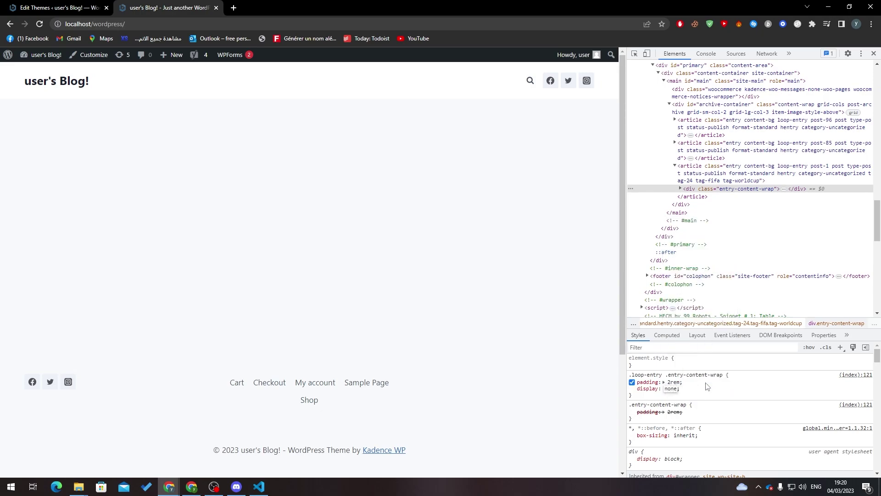
{"action": "left_click", "coordinate": [710, 395]}
- Inspect the header section containing the site title and add display: none to its .site-header-section rule
{"action": "left_click", "coordinate": [634, 53]}
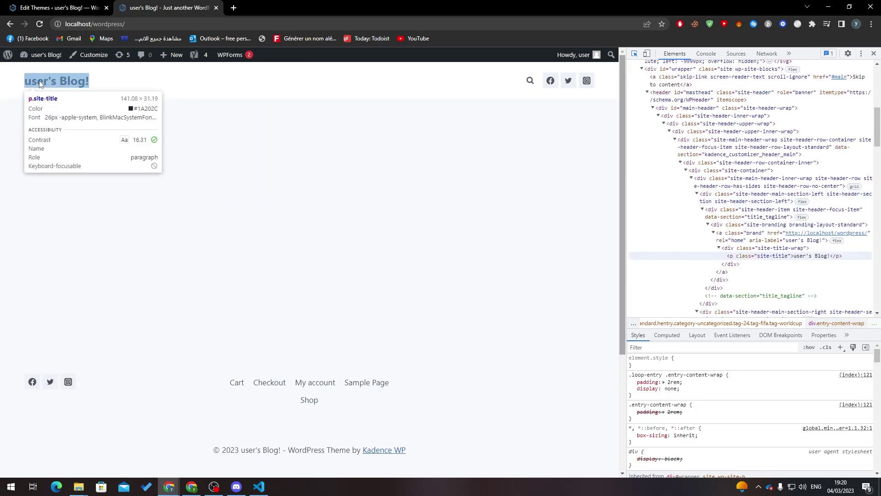
{"action": "left_click", "coordinate": [124, 77]}
{"action": "left_click", "coordinate": [705, 389]}
{"action": "type", "text": "display:none;"}
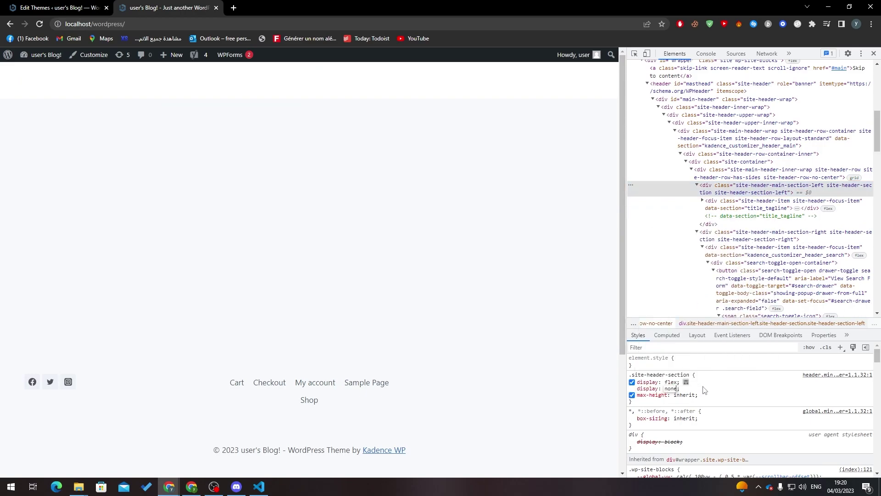
{"action": "key", "text": "Tab"}
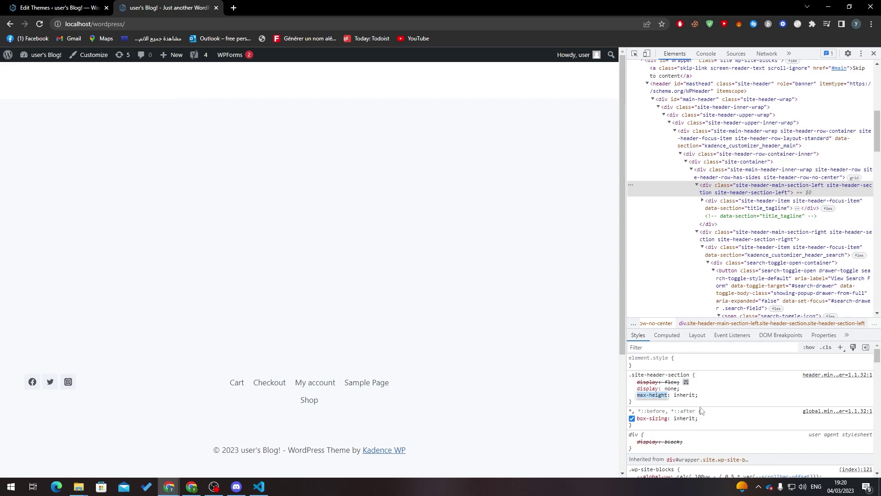
{"action": "left_click", "coordinate": [723, 403]}
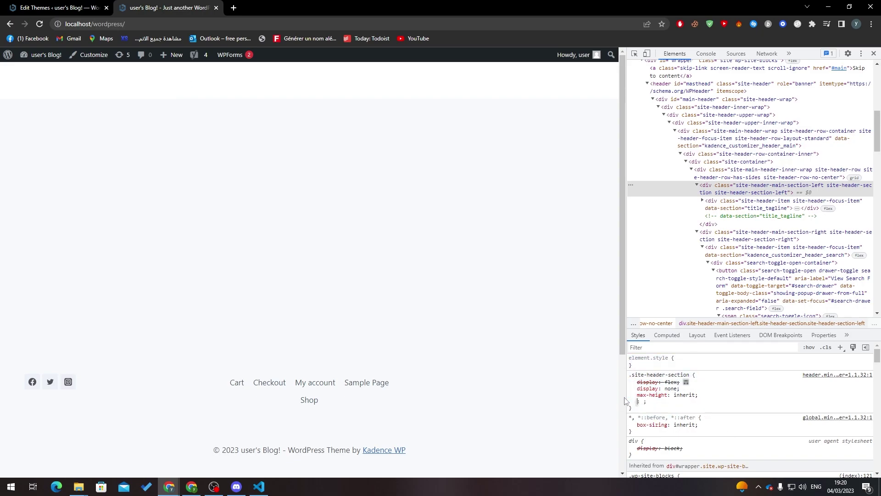
{"action": "left_click", "coordinate": [634, 406]}
- Copy the whole .site-header-section rule from the inspector's styles
{"action": "left_click", "coordinate": [643, 375]}
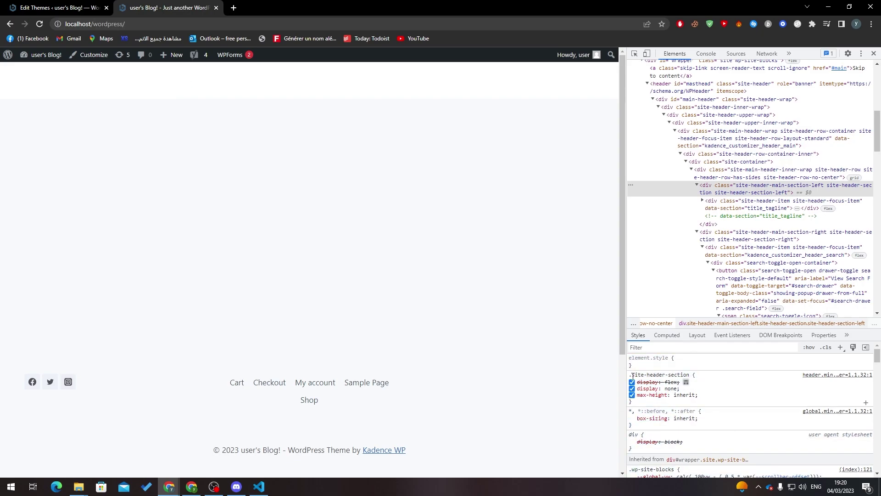
{"action": "left_click", "coordinate": [642, 375]}
{"action": "left_click_drag", "start_coordinate": [630, 375], "coordinate": [693, 405]}
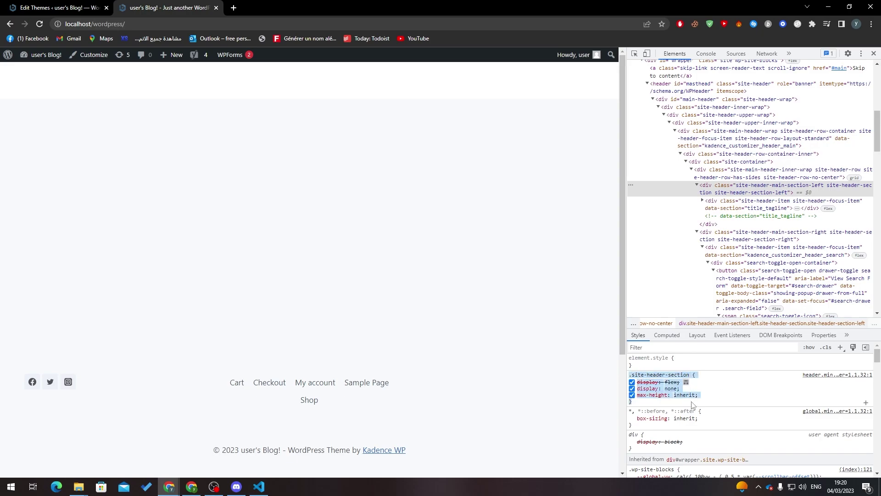
{"action": "left_click", "coordinate": [487, 316]}
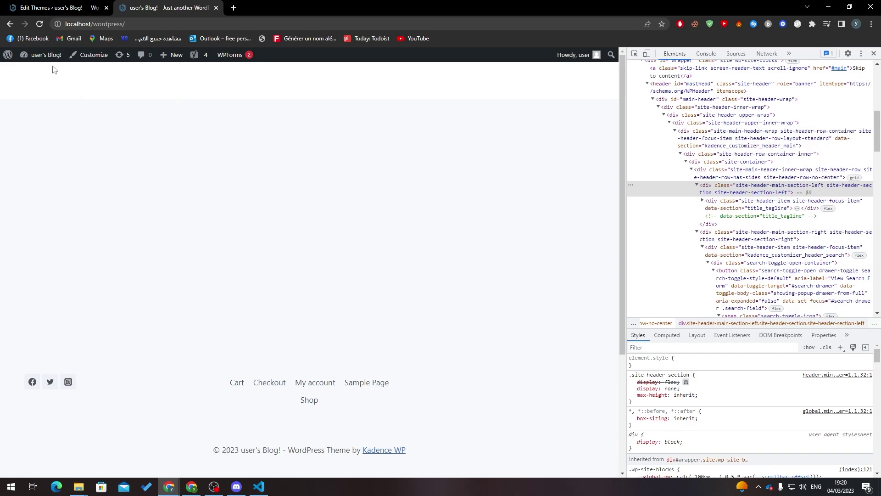
- Paste the copied .site-header-section rule into the Additional CSS of the theme Customizer and publish it
{"action": "left_click", "coordinate": [107, 58]}
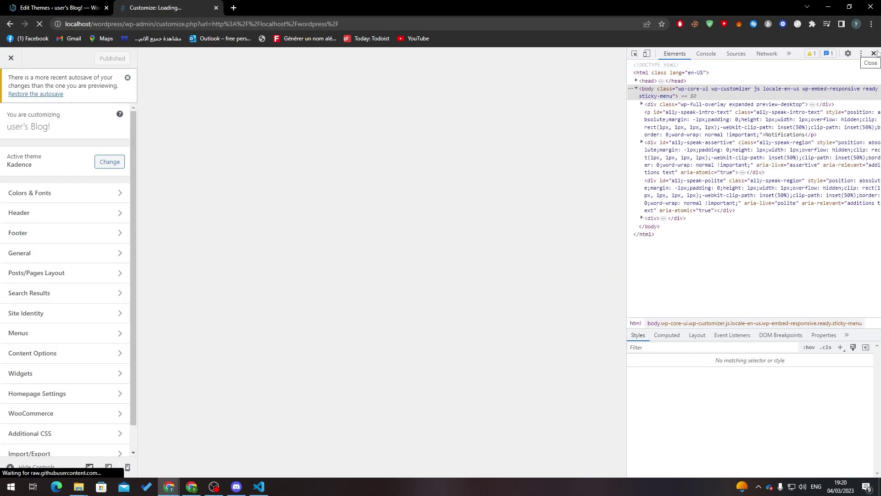
{"action": "left_click", "coordinate": [874, 53]}
{"action": "scroll", "coordinate": [104, 239], "scroll_direction": "down", "scroll_amount": 1}
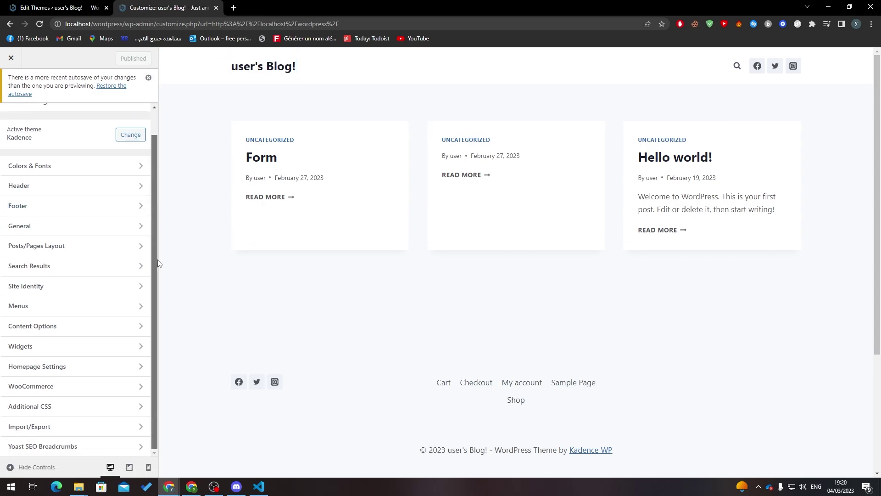
{"action": "left_click", "coordinate": [46, 414]}
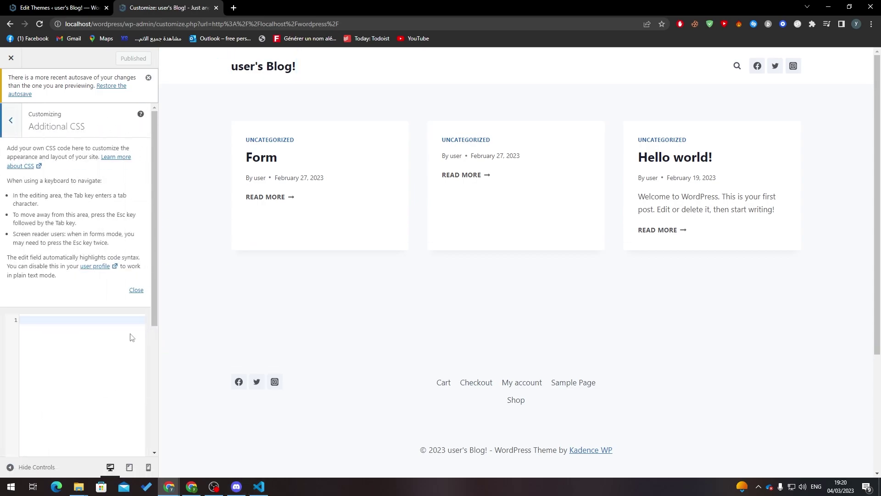
{"action": "key", "text": "ctrl+v"}
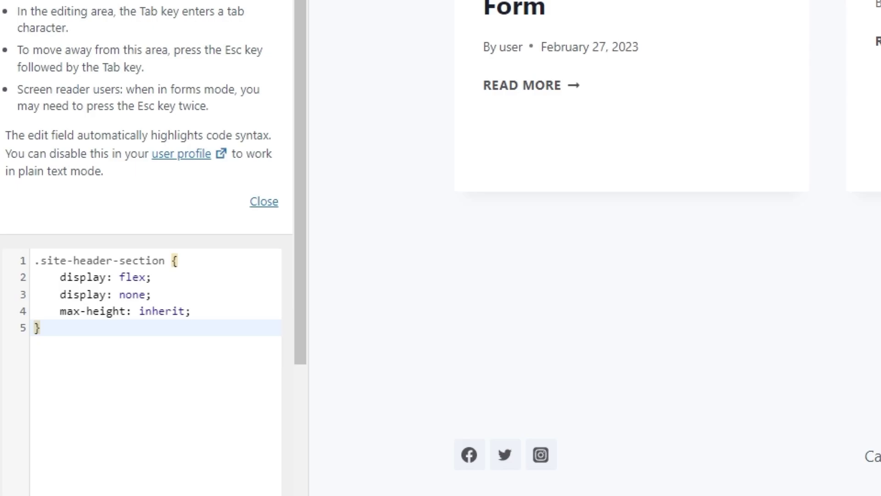
- Reload the Customizer and reopen Additional CSS to check the saved rule and the header preview
{"action": "key", "text": "F5"}
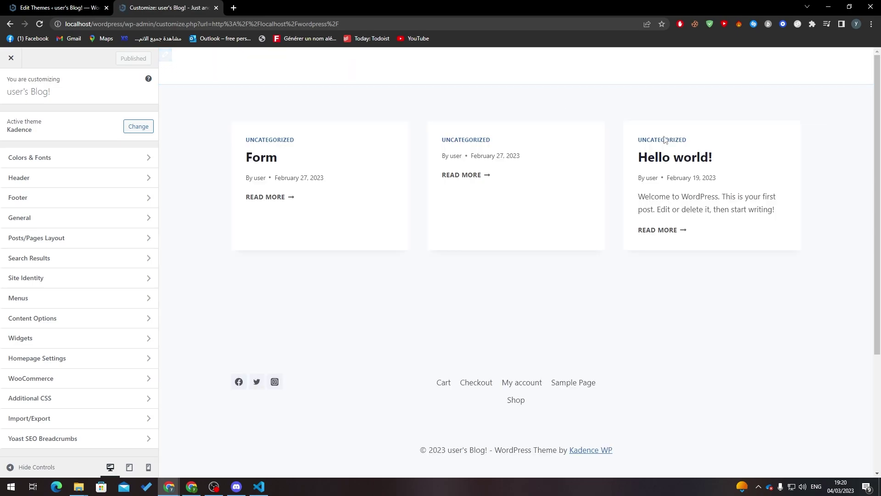
{"action": "left_click", "coordinate": [95, 399]}
{"action": "left_click", "coordinate": [50, 155]}
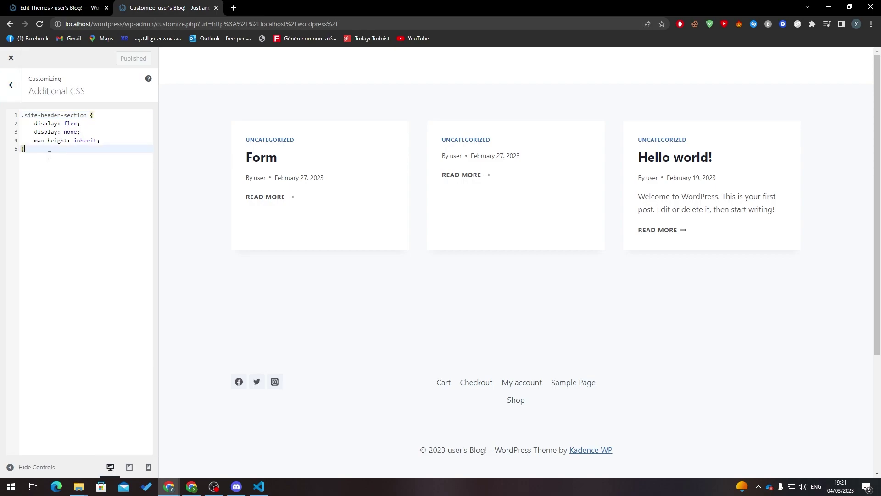
- Remove the none value from the second display declaration in Additional CSS and close the Customizer without publishing
{"action": "left_click", "coordinate": [79, 132]}
{"action": "key", "text": "BackSpace"}
{"action": "key", "text": "BackSpace"}
{"action": "key", "text": "BackSpace"}
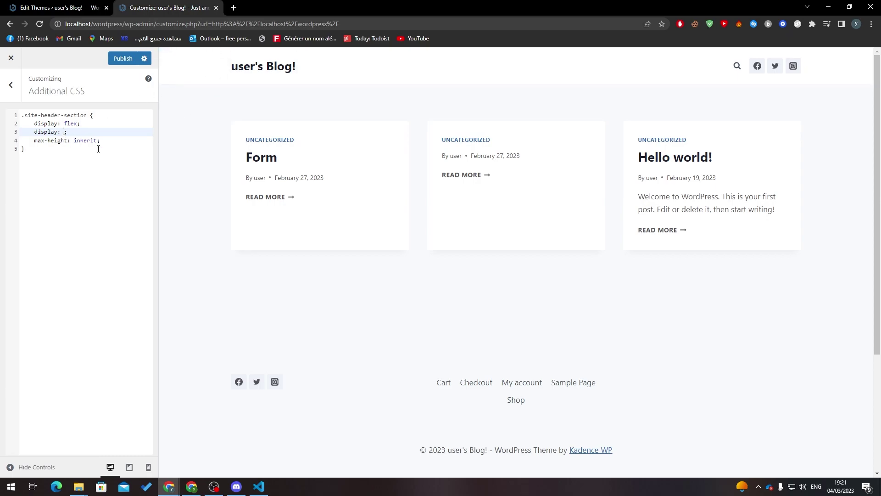
{"action": "key", "text": "ctrl+w"}
{"action": "left_click", "coordinate": [483, 75]}
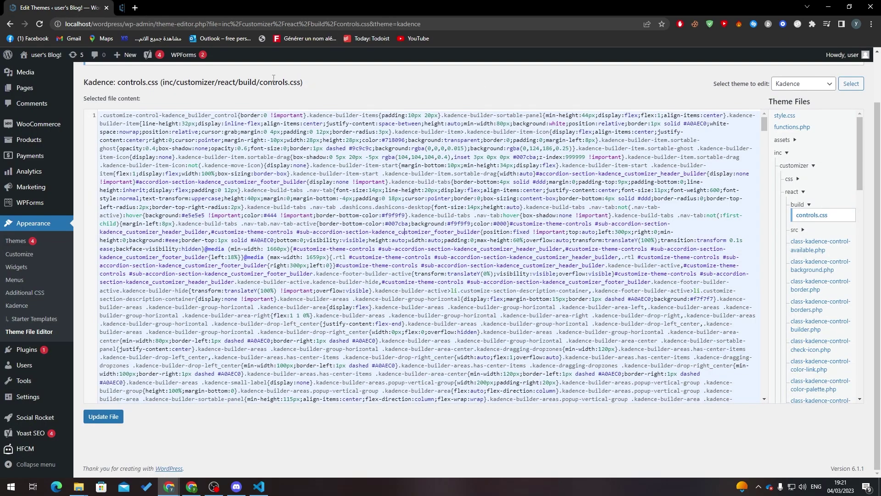
- Open the site's front page in a new tab and inspect the header's site-header-row-container-inner element and its styles
{"action": "left_click", "coordinate": [130, 9]}
{"action": "left_click", "coordinate": [55, 8]}
{"action": "mouse_move", "coordinate": [46, 55]}
{"action": "middle_click", "coordinate": [49, 71]}
{"action": "left_click", "coordinate": [275, 8]}
{"action": "left_click", "coordinate": [333, 8]}
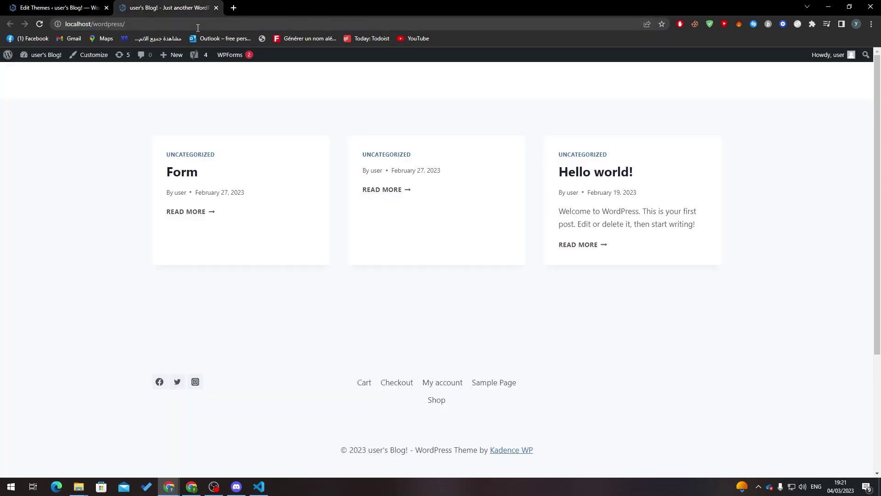
{"action": "key", "text": "ctrl+shift+c"}
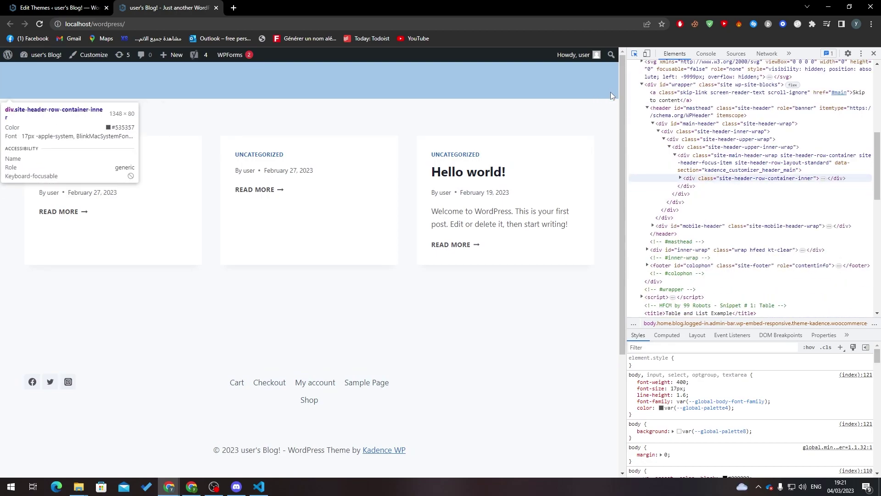
{"action": "left_click", "coordinate": [611, 93]}
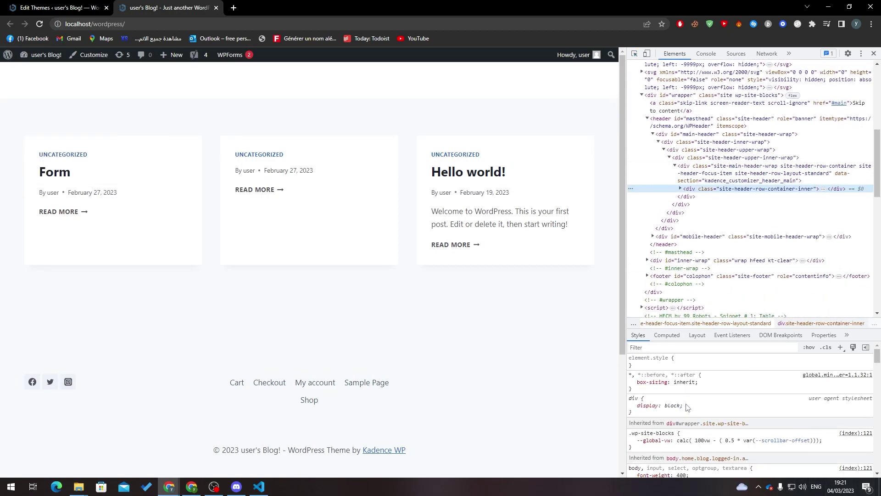
{"action": "scroll", "coordinate": [876, 367], "scroll_direction": "down", "scroll_amount": 5}
{"action": "scroll", "coordinate": [799, 381], "scroll_direction": "up", "scroll_amount": 1}
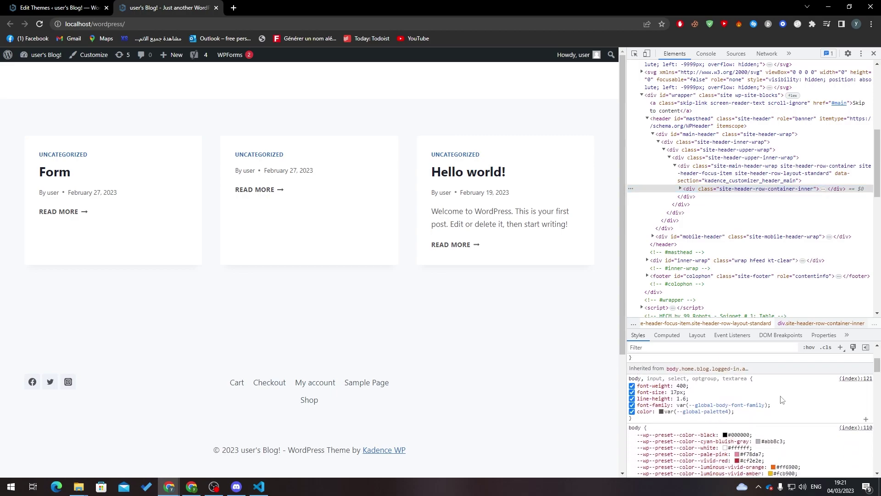
- Try adding a display declaration to the inherited body rule, and inspect the site-main-header-inner-wrap element instead
{"action": "left_click", "coordinate": [713, 393]}
{"action": "type", "text": "display:n"}
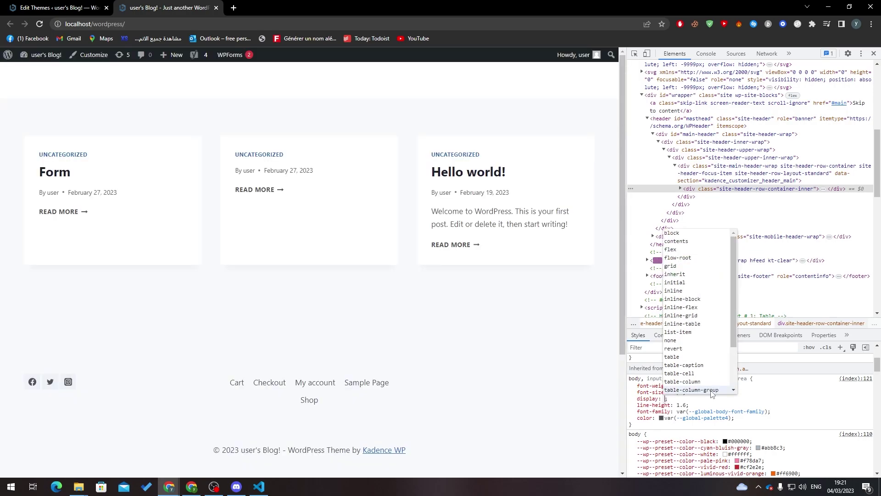
{"action": "key", "text": "Escape"}
{"action": "left_click", "coordinate": [635, 55]}
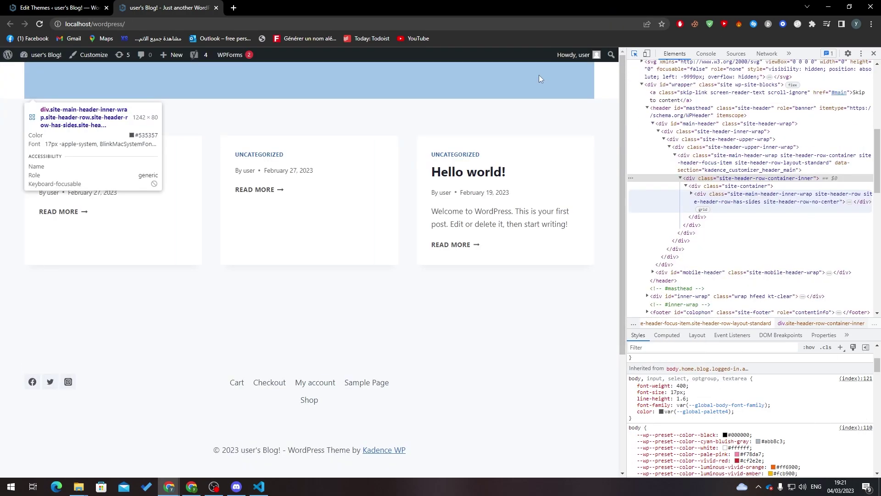
{"action": "left_click", "coordinate": [535, 77]}
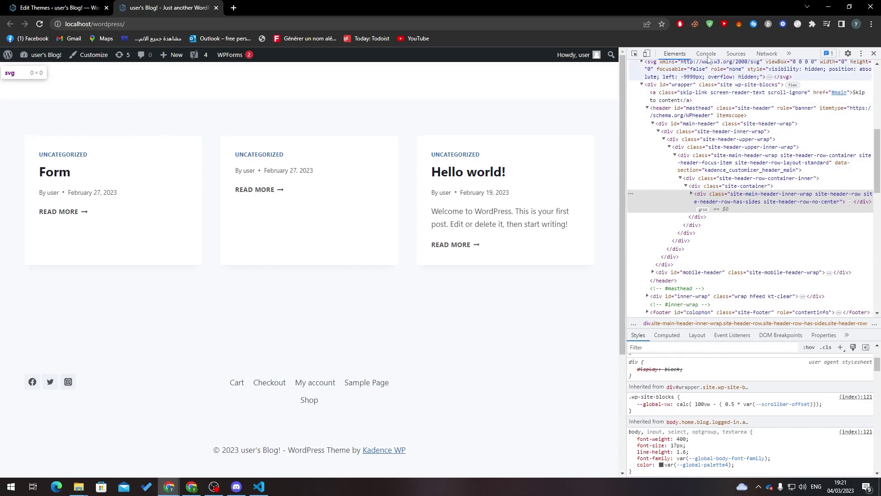
- Inspect the middle post card's article element and add display: none to its .entry.loop-entry rule
{"action": "left_click", "coordinate": [635, 54]}
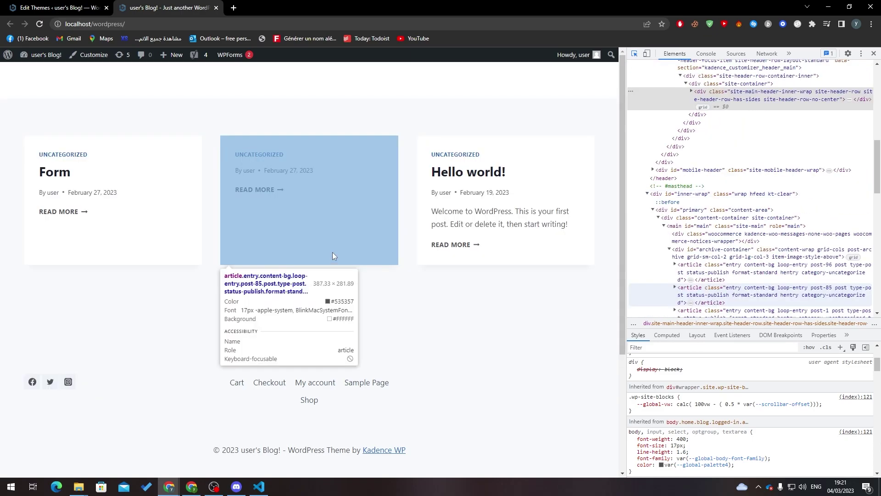
{"action": "left_click", "coordinate": [332, 252]}
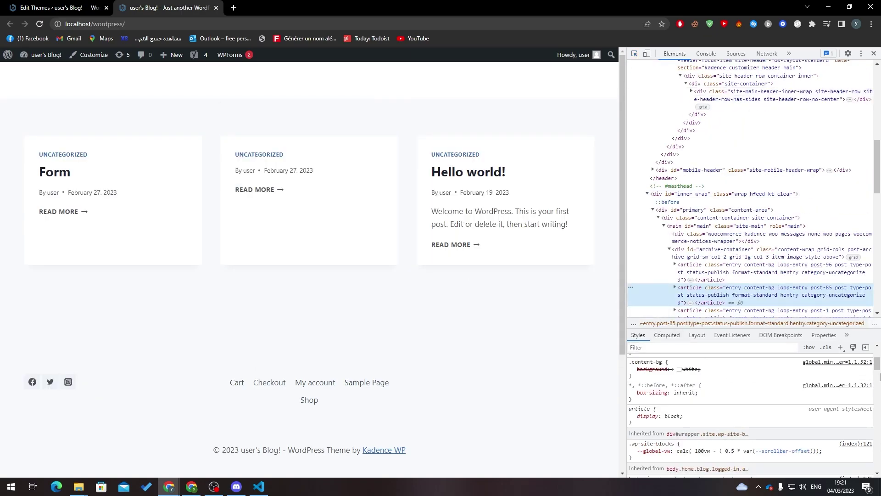
{"action": "scroll", "coordinate": [702, 374], "scroll_direction": "up", "scroll_amount": 1}
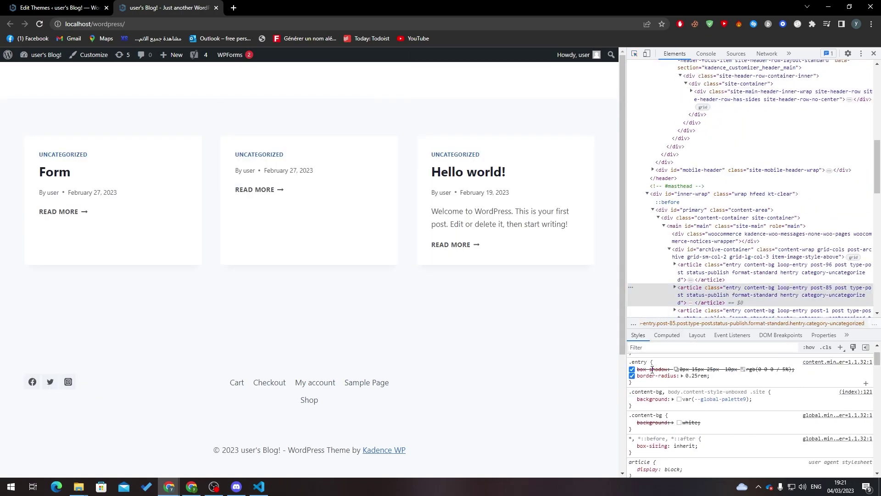
{"action": "scroll", "coordinate": [645, 369], "scroll_direction": "up", "scroll_amount": 2}
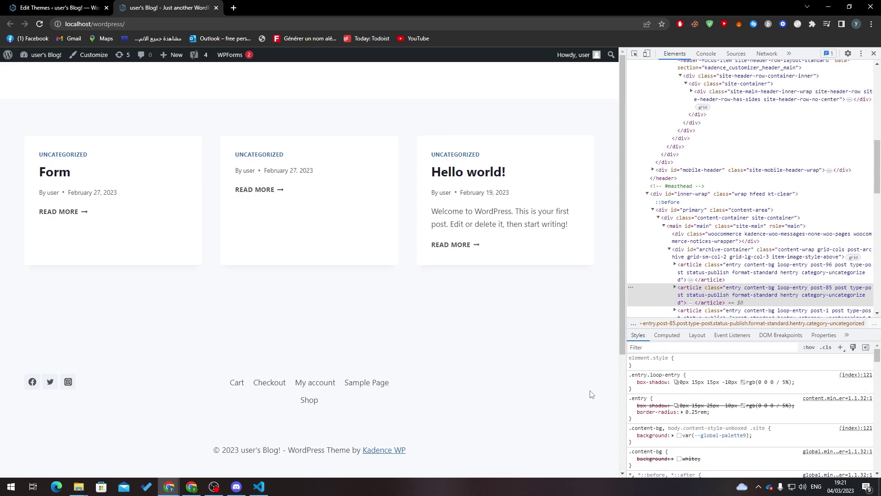
{"action": "left_click", "coordinate": [797, 387]}
{"action": "type", "text": "display: "}
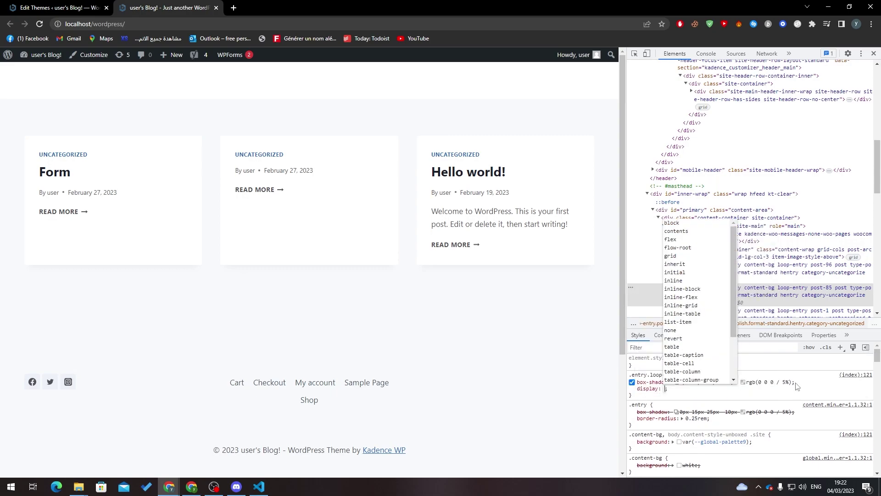
{"action": "type", "text": "none;"}
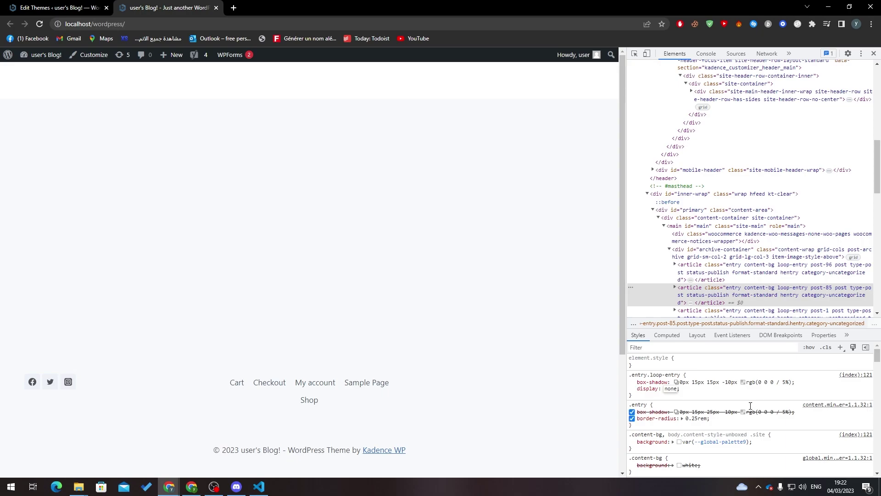
- Copy the whole .entry.loop-entry rule from the inspector's styles and open Additional CSS in the reloaded Customizer
{"action": "left_click", "coordinate": [640, 399]}
{"action": "left_click_drag", "start_coordinate": [647, 398], "coordinate": [630, 374]}
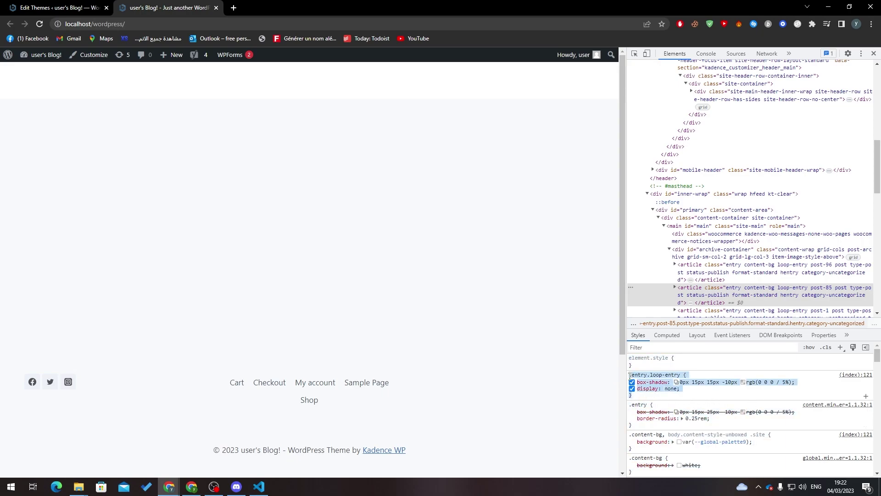
{"action": "left_click", "coordinate": [301, 190]}
{"action": "key", "text": "F5"}
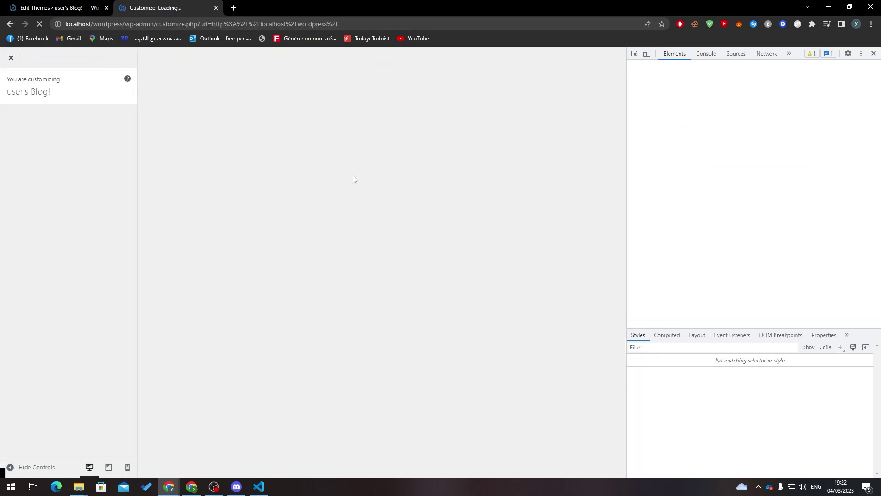
{"action": "scroll", "coordinate": [69, 420], "scroll_direction": "down", "scroll_amount": 1}
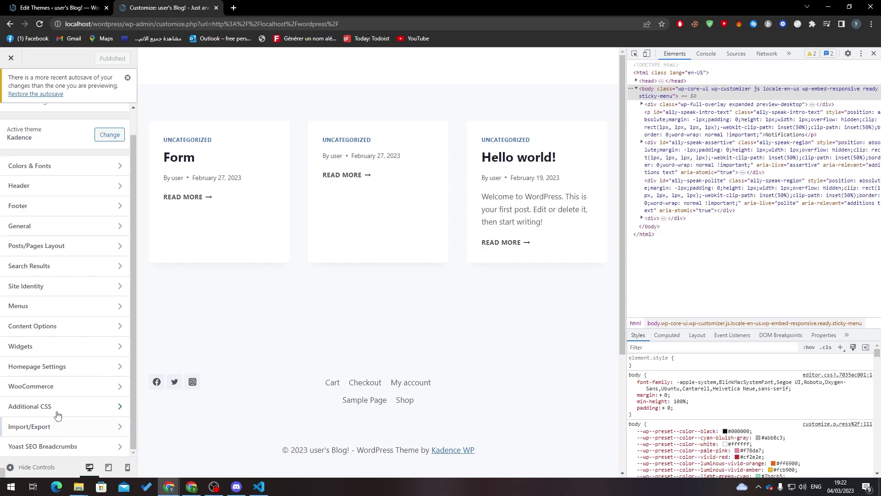
{"action": "left_click", "coordinate": [38, 405]}
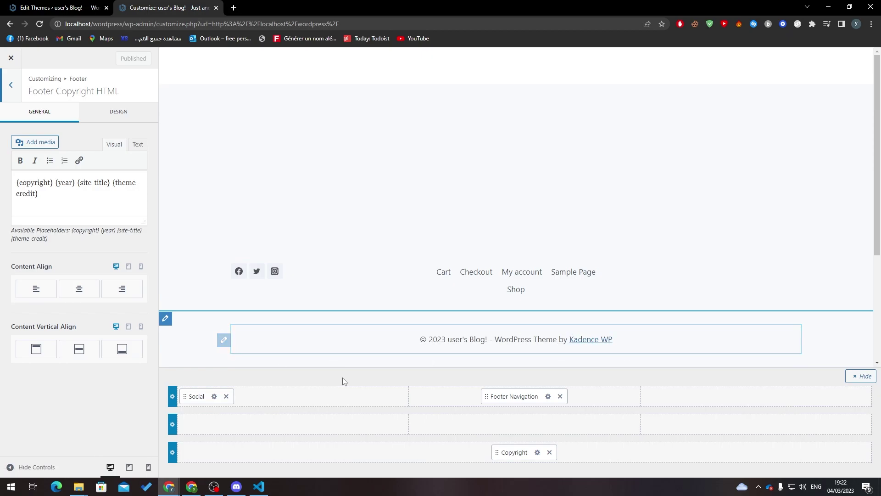
- Remove the Copyright item from the footer's bottom row, publish the change, and reload the Customizer
{"action": "left_click", "coordinate": [549, 453]}
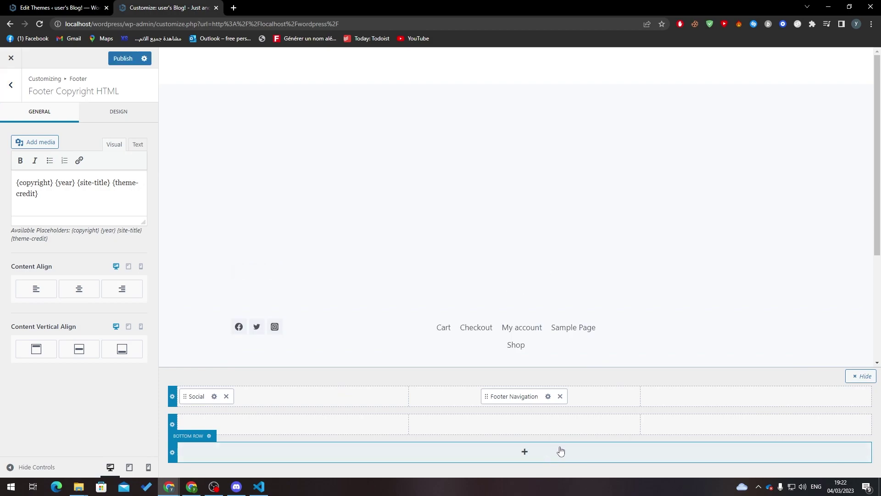
{"action": "left_click", "coordinate": [123, 59]}
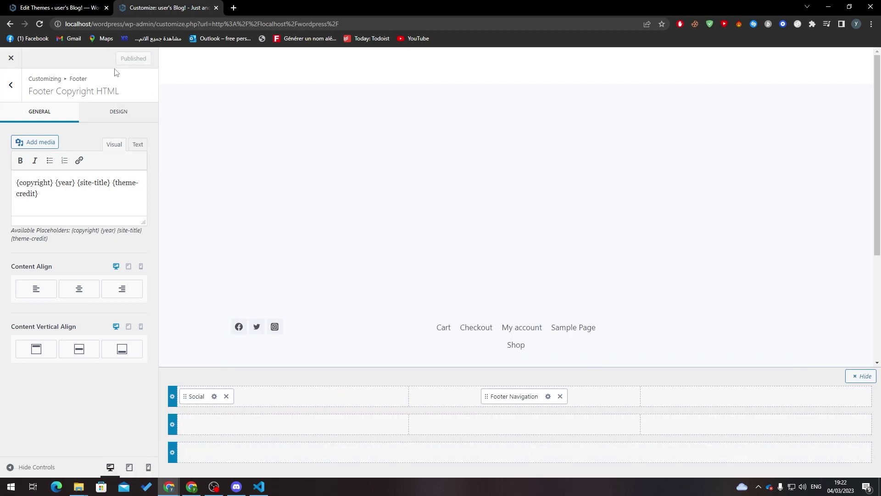
{"action": "left_click", "coordinate": [39, 24]}
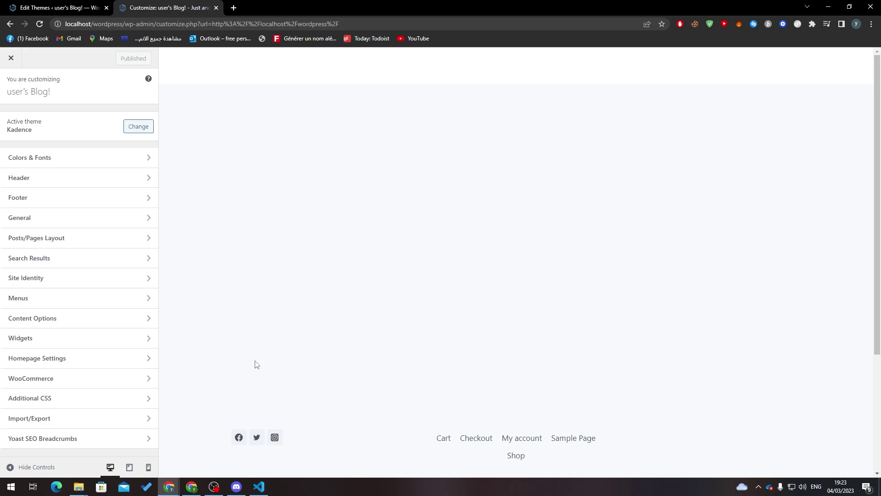
{"action": "left_click", "coordinate": [51, 10]}
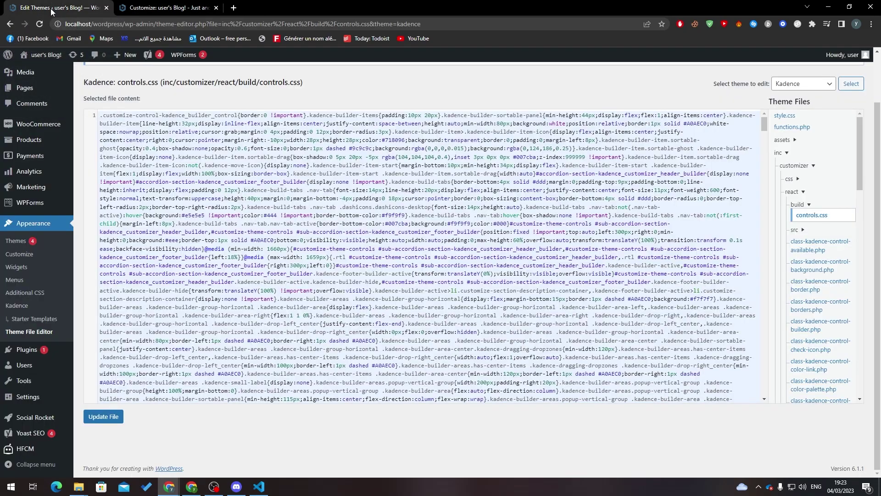
{"action": "left_click", "coordinate": [145, 8]}
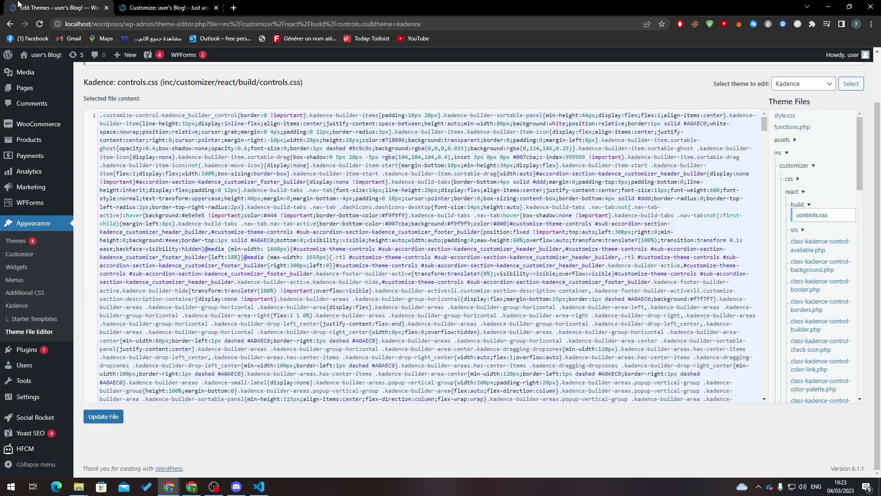
{"action": "left_click", "coordinate": [60, 8]}
{"action": "left_click", "coordinate": [193, 5]}
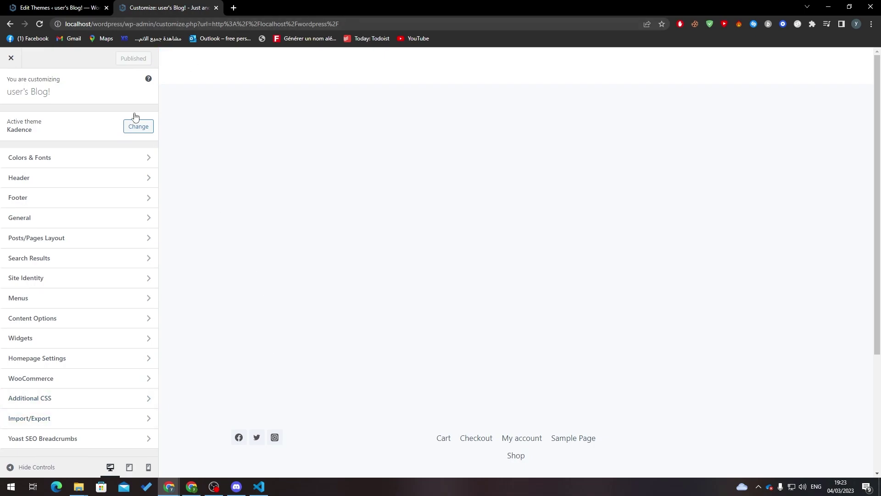
- Look through the installed themes on the Themes page and open the upload form for adding a theme
{"action": "left_click", "coordinate": [60, 8]}
{"action": "left_click", "coordinate": [44, 240]}
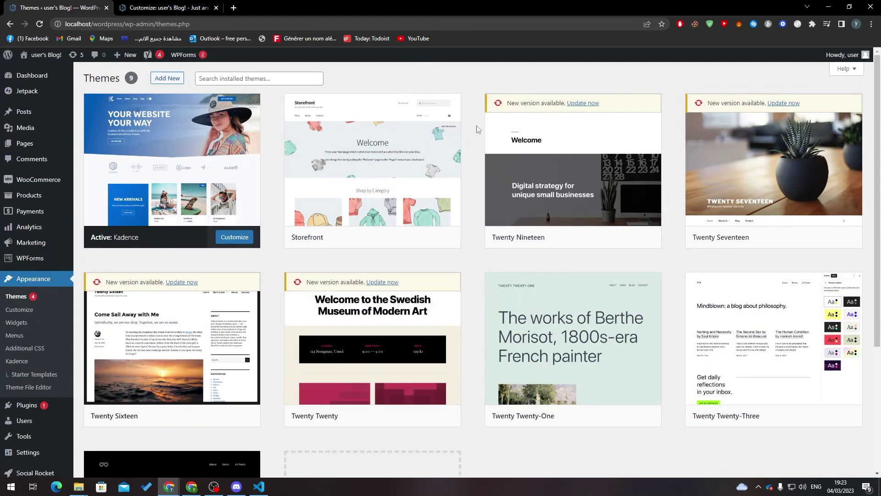
{"action": "scroll", "coordinate": [850, 145], "scroll_direction": "down", "scroll_amount": 1}
{"action": "scroll", "coordinate": [799, 145], "scroll_direction": "up", "scroll_amount": 1}
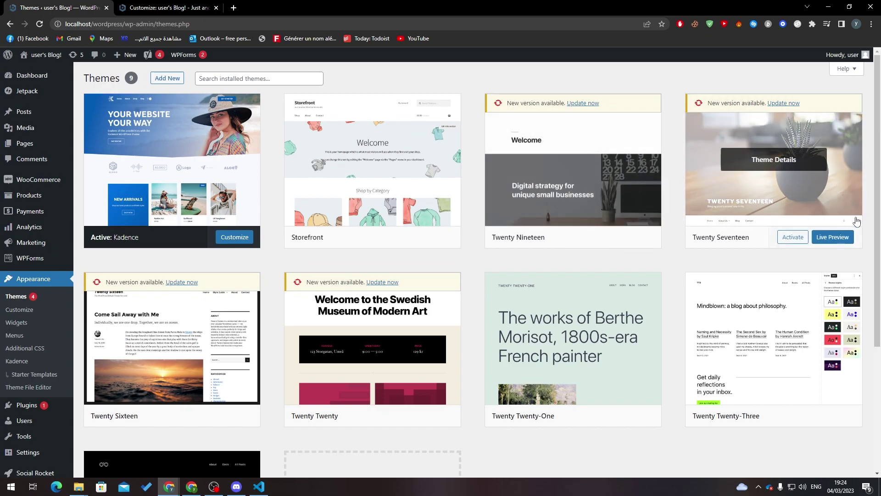
{"action": "scroll", "coordinate": [876, 142], "scroll_direction": "down", "scroll_amount": 2}
{"action": "scroll", "coordinate": [877, 143], "scroll_direction": "down", "scroll_amount": 4}
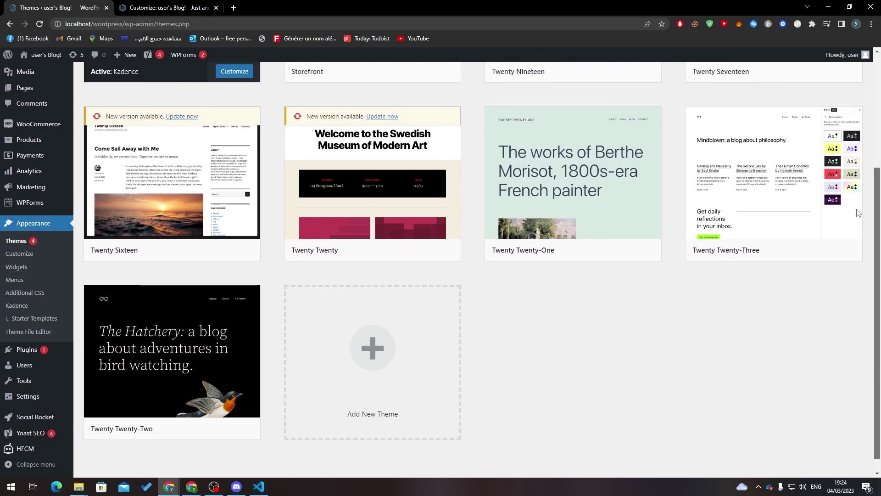
{"action": "scroll", "coordinate": [864, 170], "scroll_direction": "up", "scroll_amount": 2}
{"action": "scroll", "coordinate": [864, 170], "scroll_direction": "up", "scroll_amount": 4}
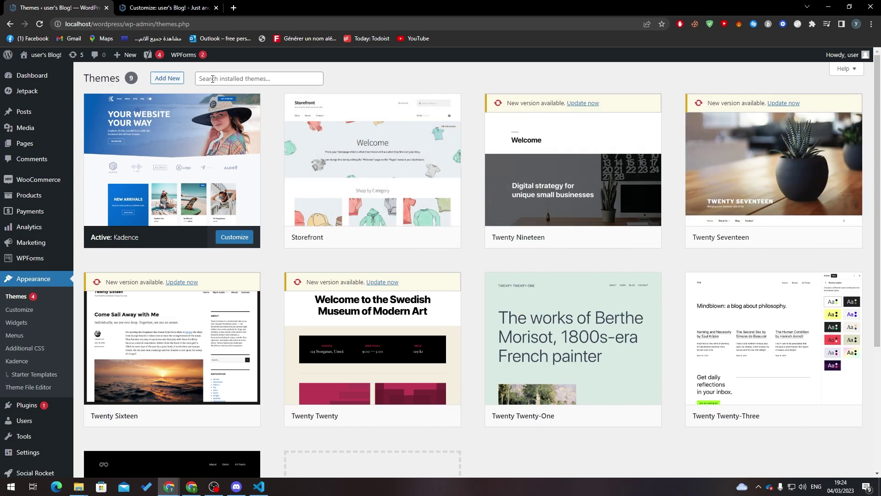
{"action": "left_click", "coordinate": [167, 79]}
{"action": "left_click", "coordinate": [150, 78]}
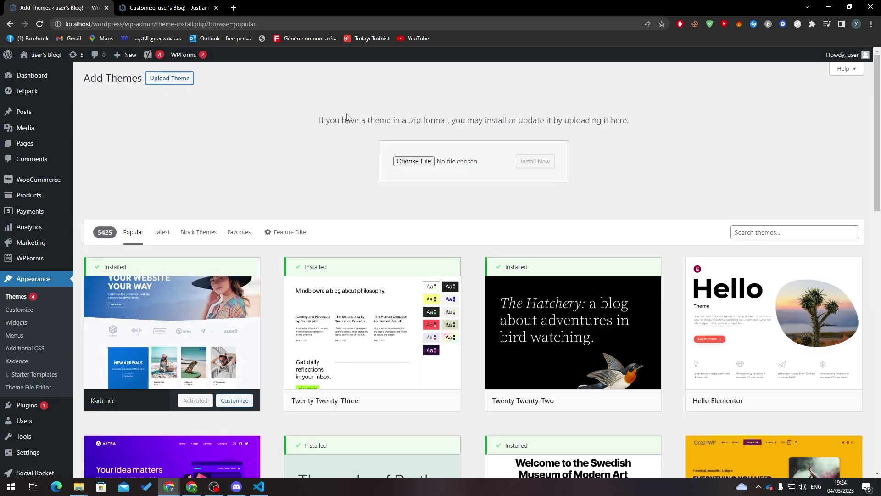